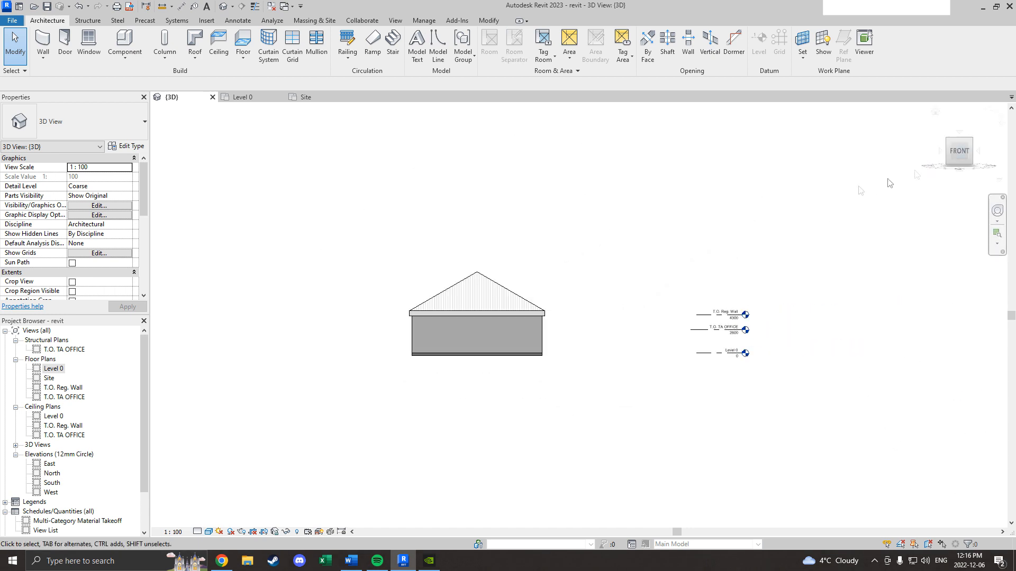
Examine the building's walls, pitched roof and foundation slab from the front, from above and from angled views.
{"action": "scroll", "coordinate": [516, 322], "scroll_direction": "up", "scroll_amount": 1}
{"action": "scroll", "coordinate": [516, 322], "scroll_direction": "up", "scroll_amount": 1}
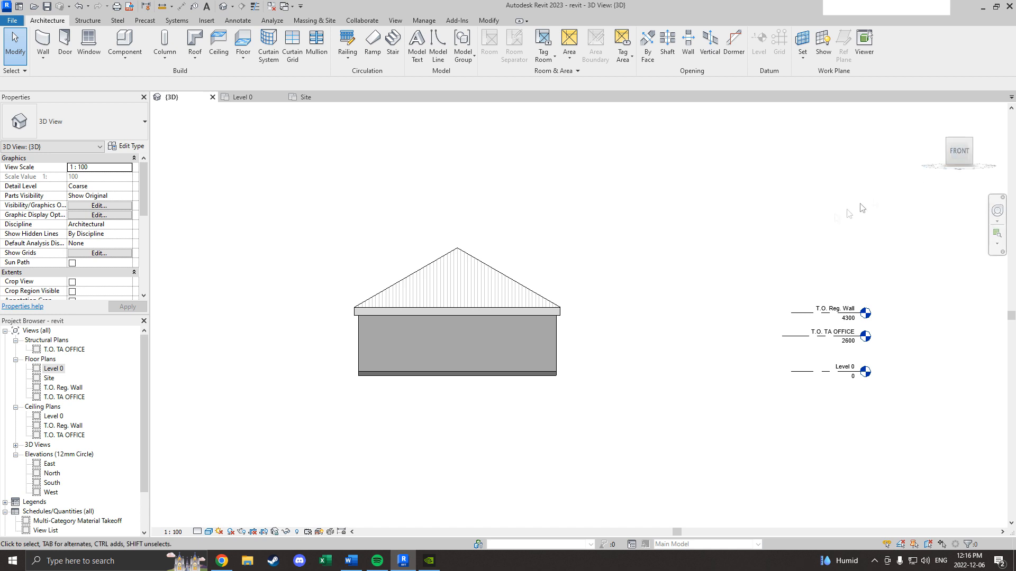
{"action": "scroll", "coordinate": [544, 324], "scroll_direction": "up", "scroll_amount": 1}
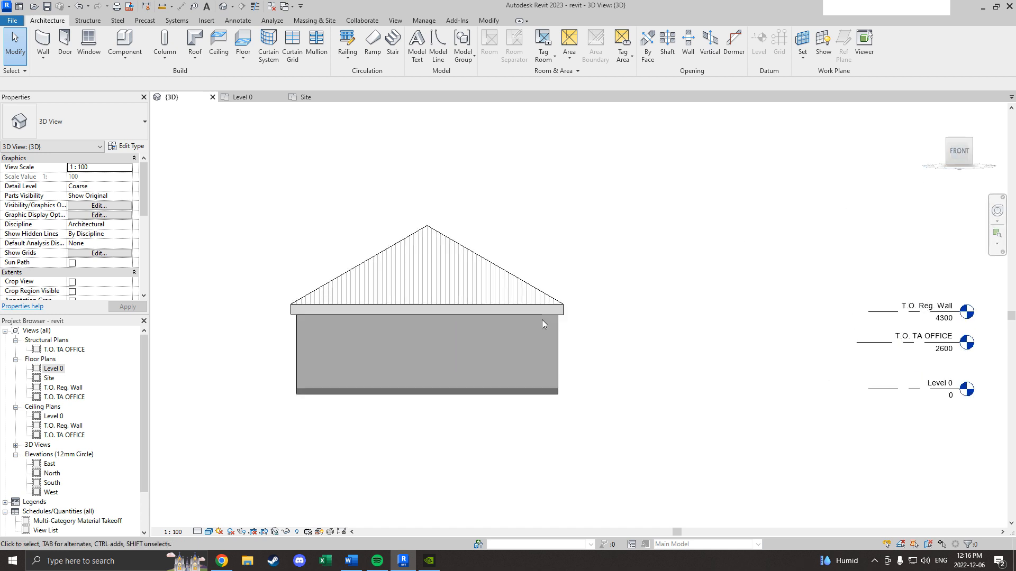
{"action": "left_click_drag", "start_coordinate": [958, 153], "coordinate": [916, 171]}
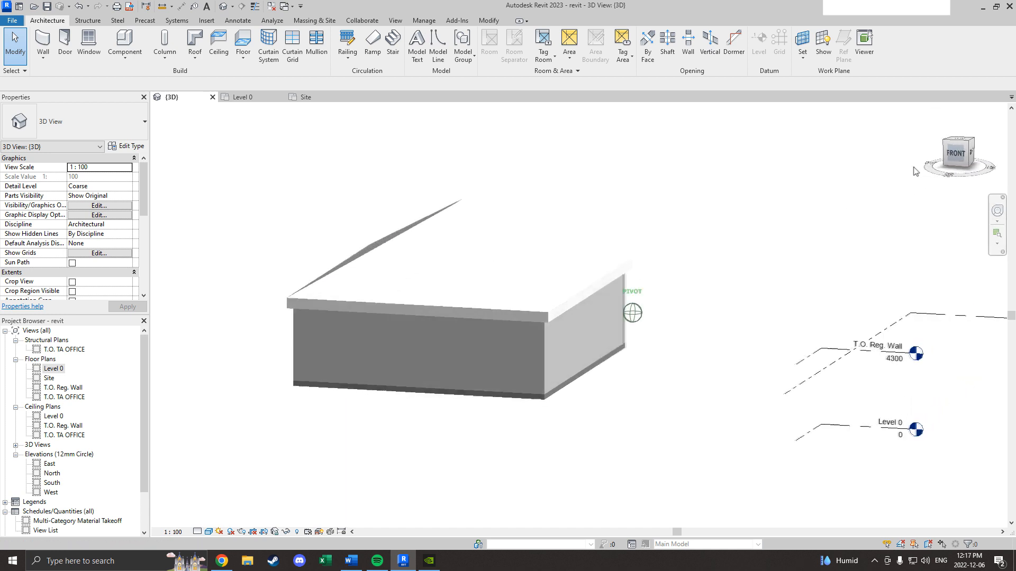
{"action": "scroll", "coordinate": [567, 256], "scroll_direction": "up", "scroll_amount": 1}
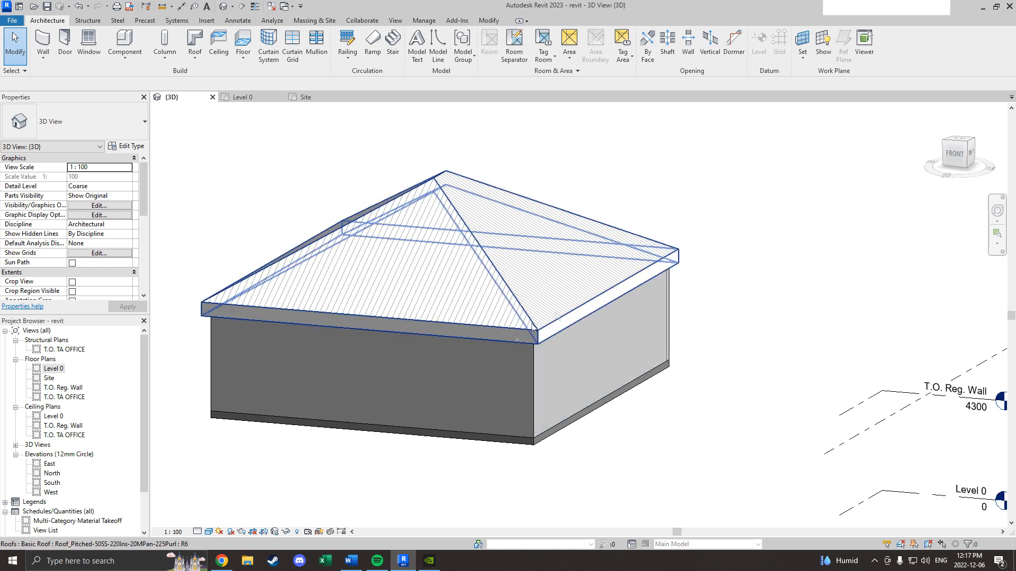
{"action": "left_click", "coordinate": [962, 142]}
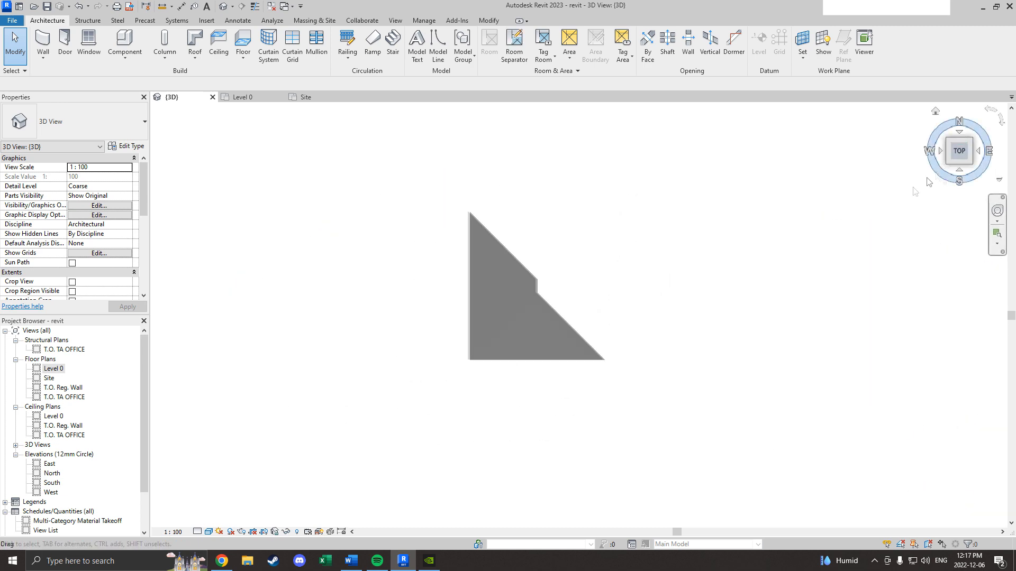
{"action": "scroll", "coordinate": [532, 304], "scroll_direction": "up", "scroll_amount": 4}
{"action": "mouse_move", "coordinate": [959, 151]}
{"action": "left_mouse_down"}
{"action": "mouse_move", "coordinate": [945, 492]}
{"action": "mouse_move", "coordinate": [312, 503]}
{"action": "mouse_move", "coordinate": [166, 528]}
{"action": "mouse_move", "coordinate": [818, 162]}
{"action": "mouse_move", "coordinate": [813, 185]}
{"action": "mouse_move", "coordinate": [903, 173]}
{"action": "mouse_move", "coordinate": [912, 155]}
{"action": "left_mouse_up"}
{"action": "scroll", "coordinate": [540, 399], "scroll_direction": "up", "scroll_amount": 2}
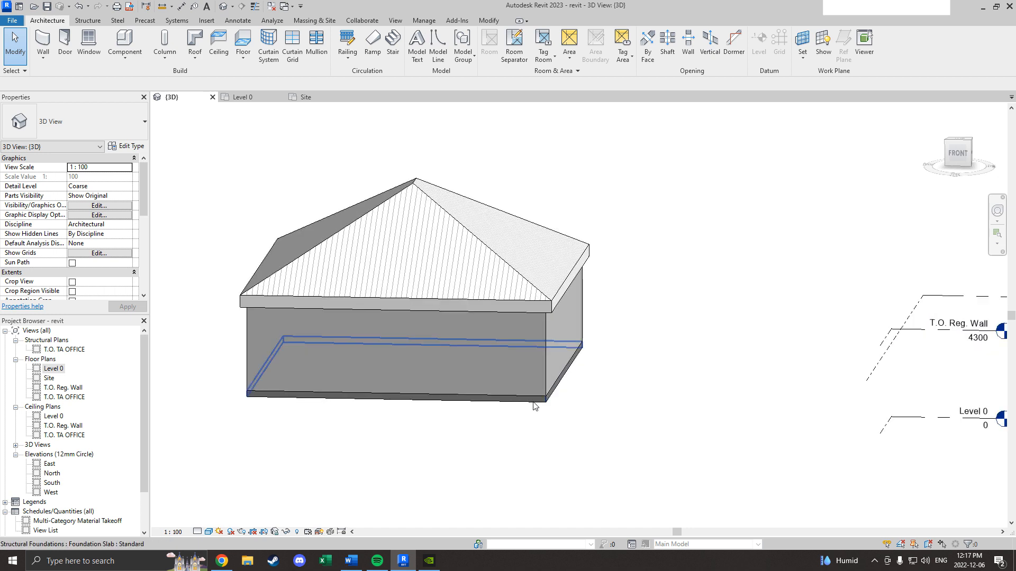
{"action": "scroll", "coordinate": [532, 403], "scroll_direction": "up", "scroll_amount": 2}
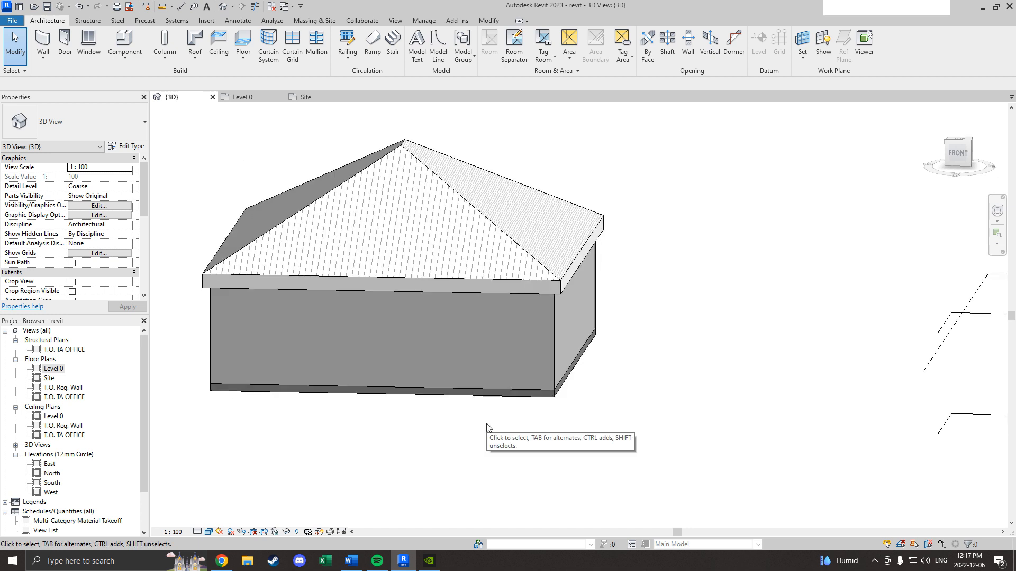
Temporarily hide the whole roof category in the 3D view.
{"action": "left_click", "coordinate": [514, 398]}
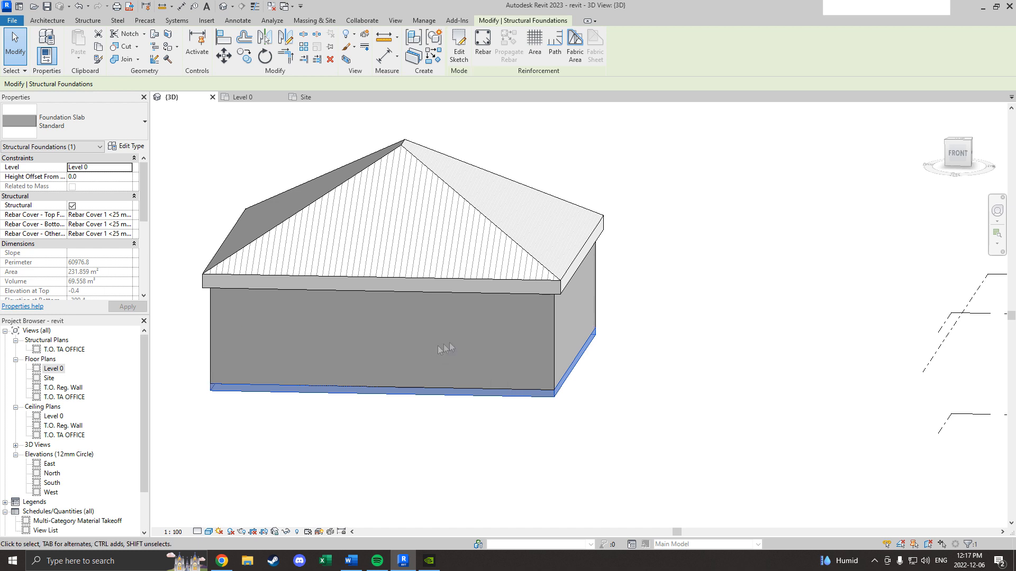
{"action": "left_click", "coordinate": [329, 512]}
{"action": "right_click", "coordinate": [289, 525]}
{"action": "left_click", "coordinate": [382, 284]}
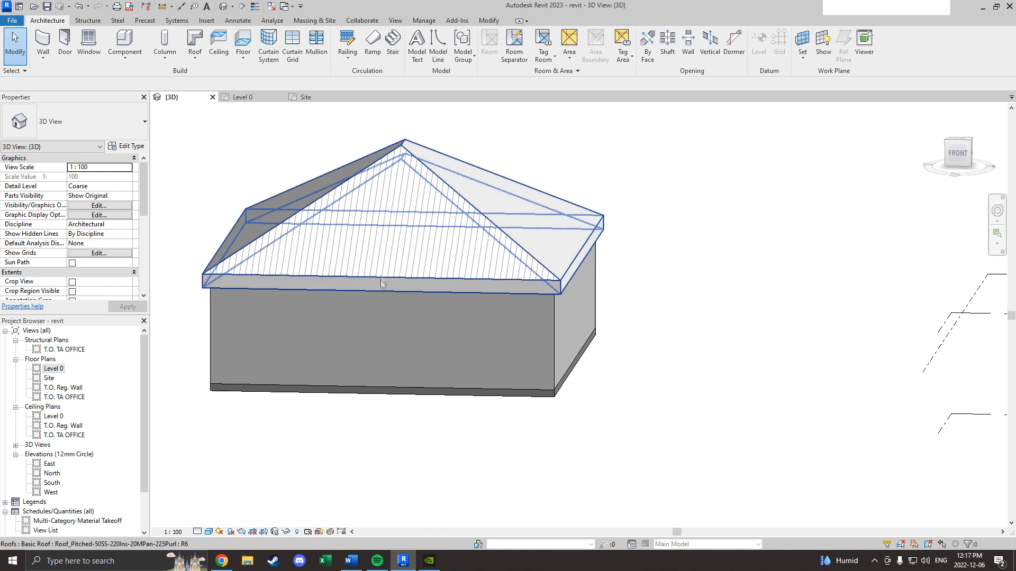
{"action": "left_click", "coordinate": [382, 284]}
{"action": "left_click", "coordinate": [286, 531]}
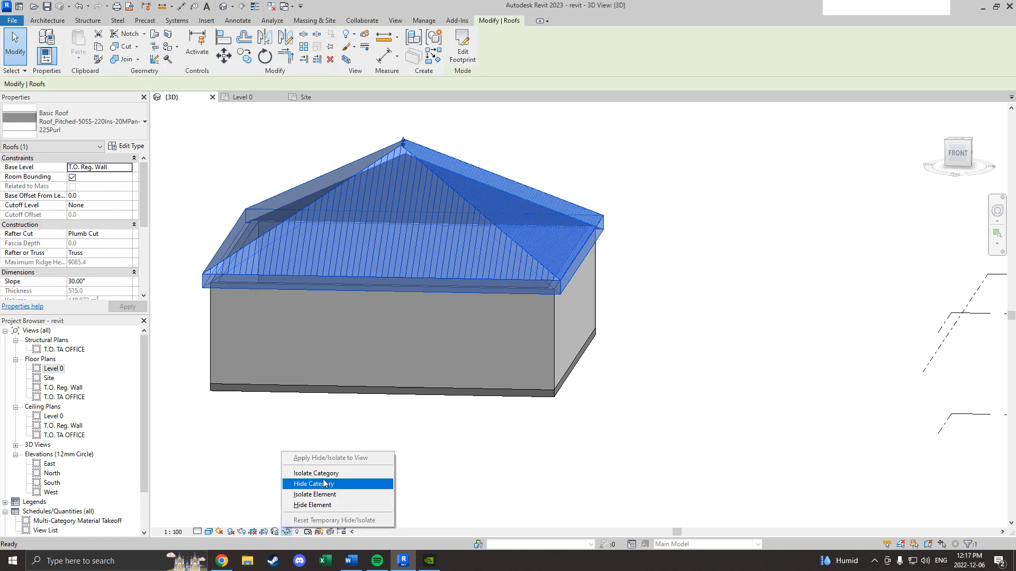
{"action": "left_click", "coordinate": [324, 484]}
Insert a layer in the Standard foundation slab type's structure and move it above the 300 mm structure layer, inside the core boundary.
{"action": "scroll", "coordinate": [392, 247], "scroll_direction": "up", "scroll_amount": 2}
{"action": "left_click_drag", "start_coordinate": [957, 153], "coordinate": [960, 197]}
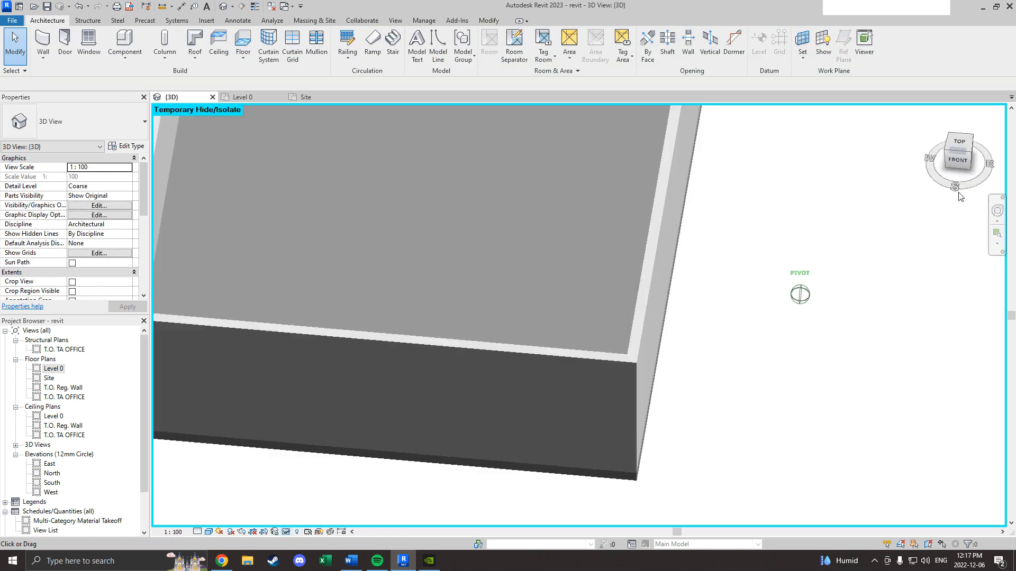
{"action": "mouse_move", "coordinate": [957, 160]}
{"action": "left_mouse_down"}
{"action": "mouse_move", "coordinate": [951, 118]}
{"action": "mouse_move", "coordinate": [937, 146]}
{"action": "mouse_move", "coordinate": [947, 126]}
{"action": "left_mouse_up"}
{"action": "left_click", "coordinate": [955, 153]}
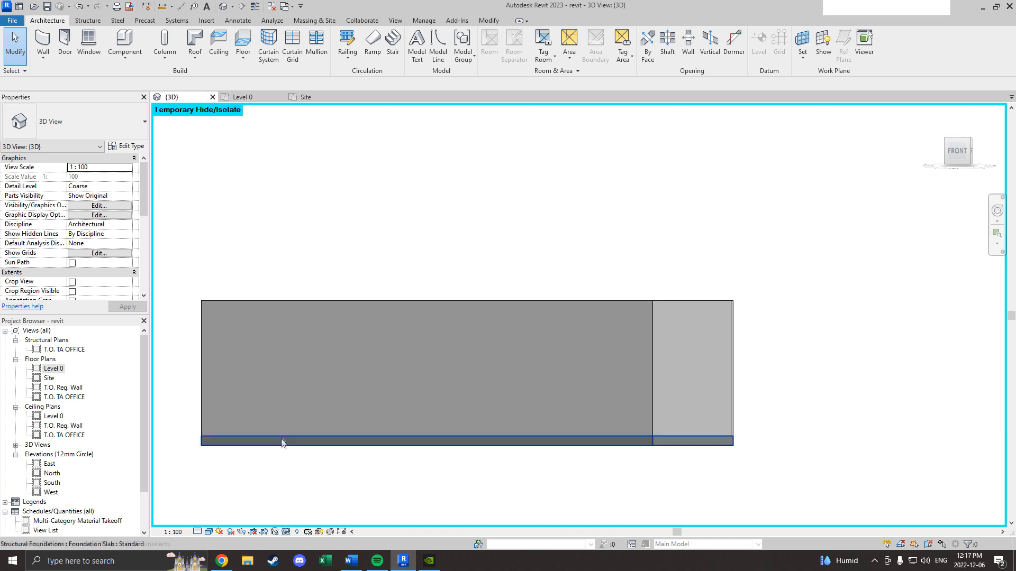
{"action": "left_click", "coordinate": [281, 439]}
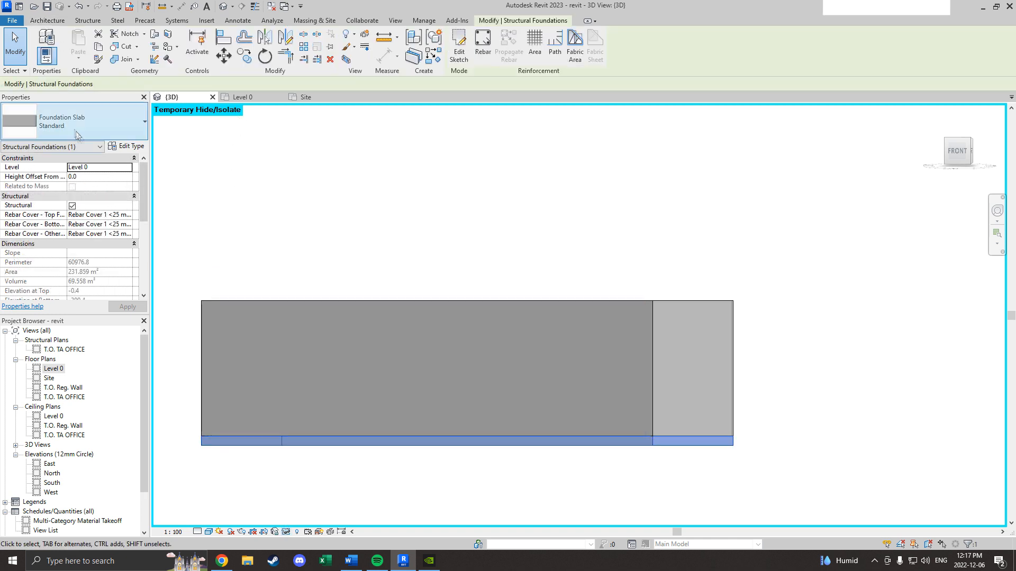
{"action": "left_click", "coordinate": [128, 148]}
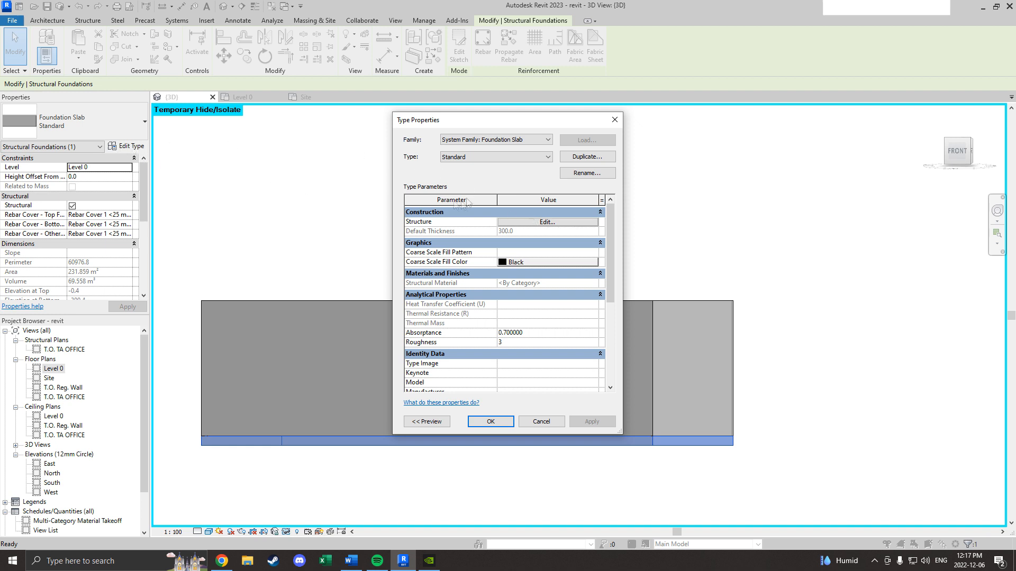
{"action": "left_click", "coordinate": [546, 223]}
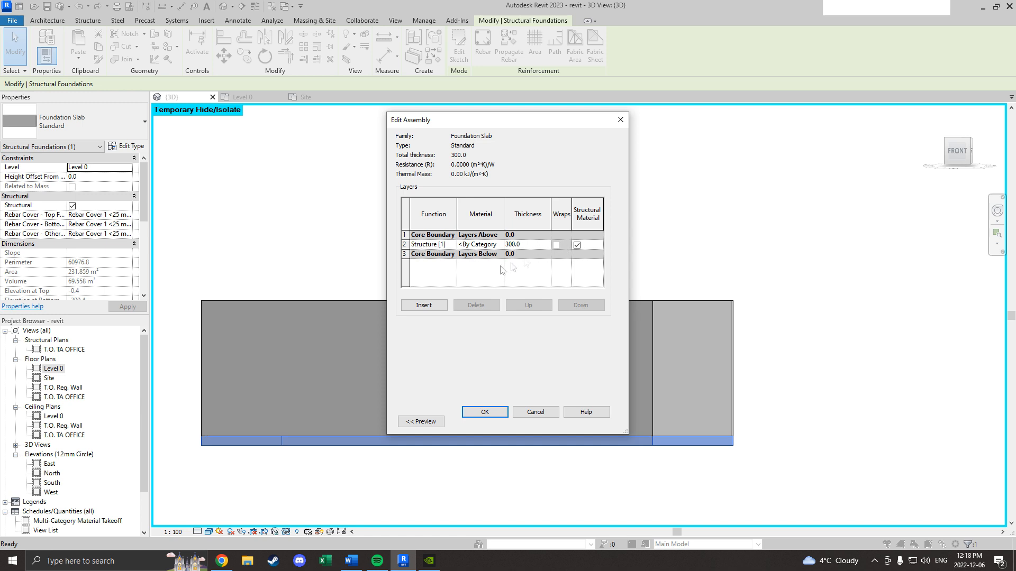
{"action": "left_click", "coordinate": [433, 306]}
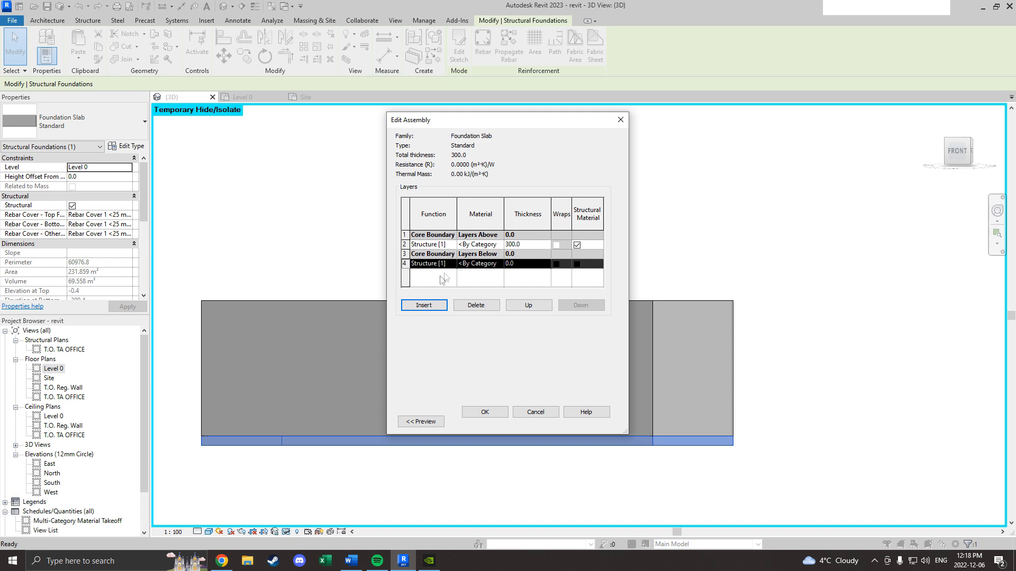
{"action": "left_click", "coordinate": [523, 306]}
{"action": "left_click", "coordinate": [524, 306]}
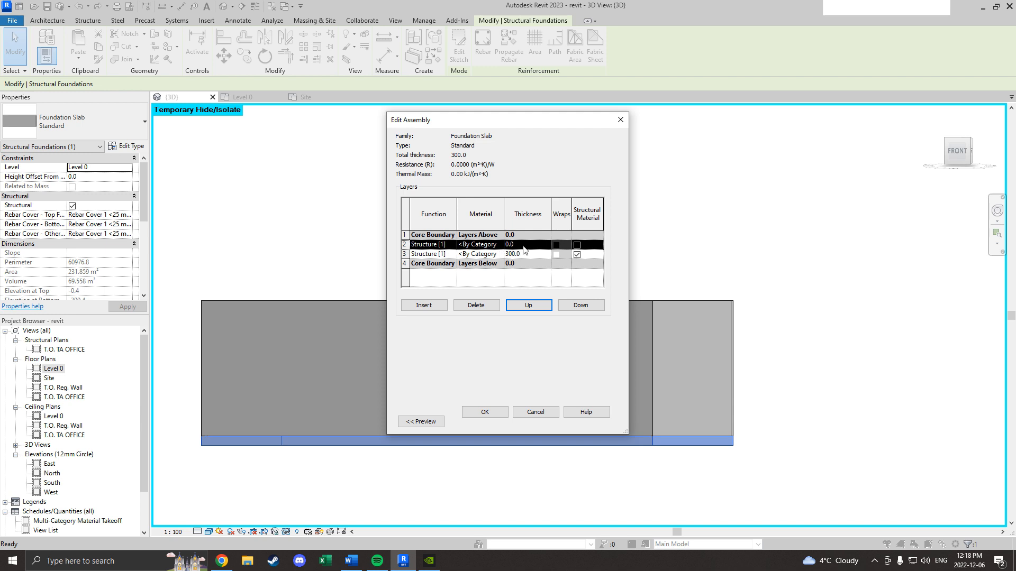
Choose Oak Flooring from the project materials as the material of the slab's new top layer.
{"action": "left_click", "coordinate": [492, 245]}
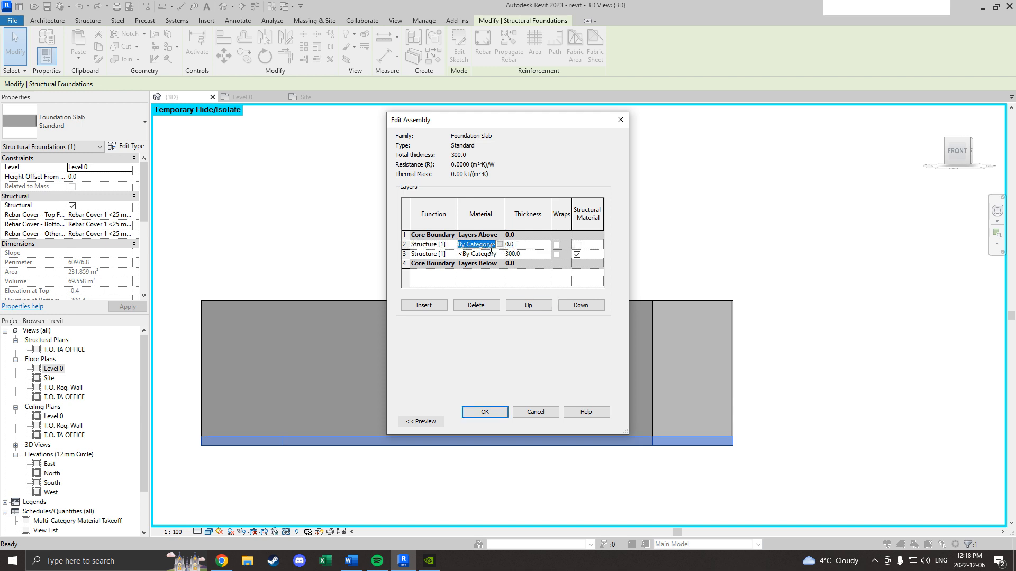
{"action": "left_click", "coordinate": [499, 245]}
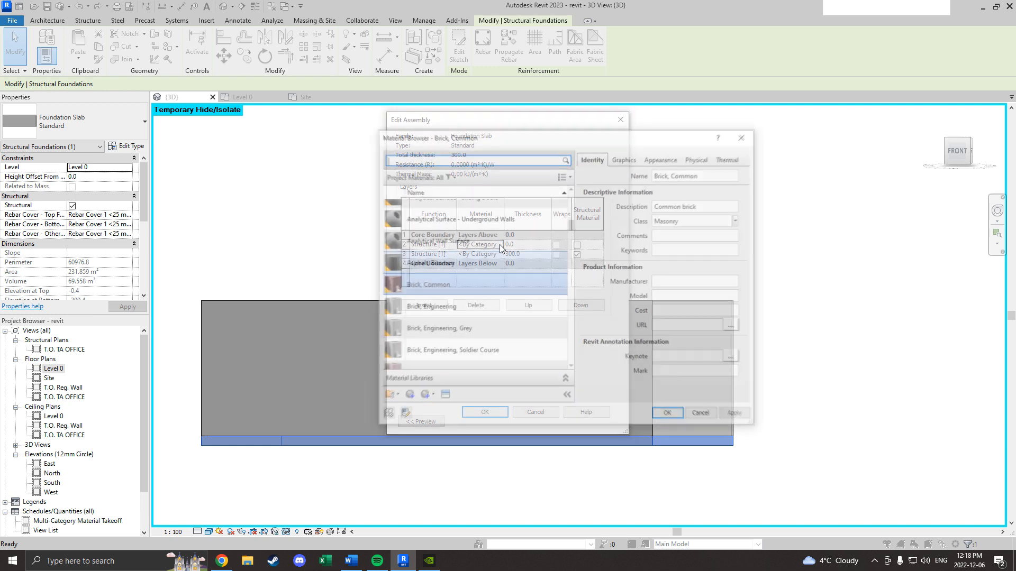
{"action": "scroll", "coordinate": [490, 268], "scroll_direction": "up", "scroll_amount": 3}
{"action": "scroll", "coordinate": [494, 273], "scroll_direction": "up", "scroll_amount": 1}
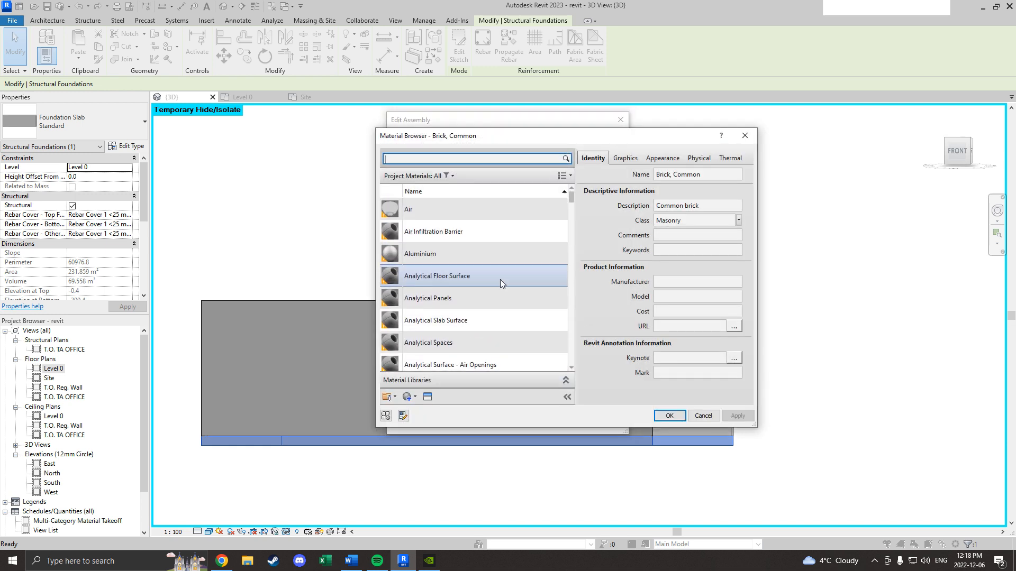
{"action": "scroll", "coordinate": [500, 278], "scroll_direction": "down", "scroll_amount": 8}
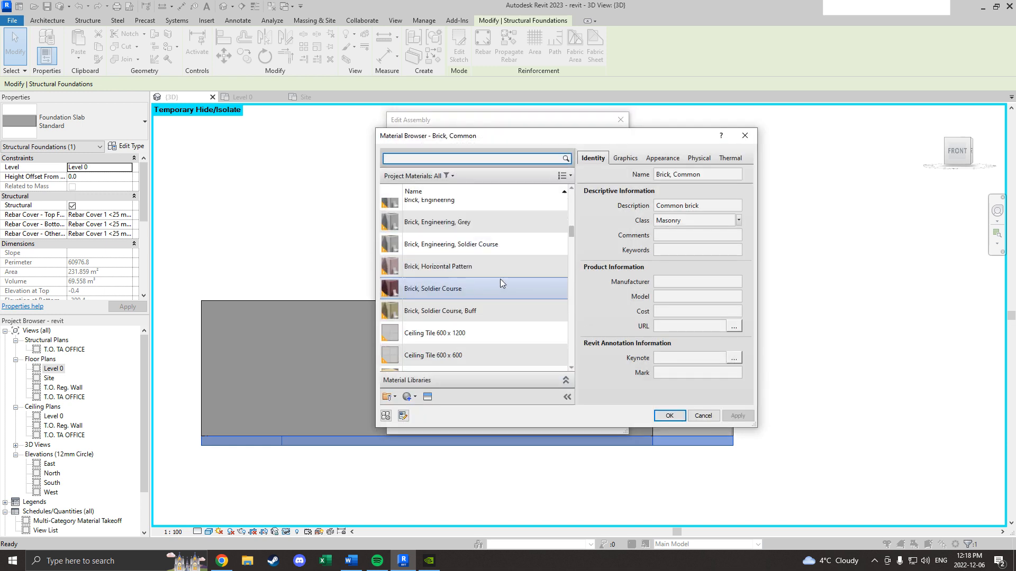
{"action": "scroll", "coordinate": [500, 278], "scroll_direction": "down", "scroll_amount": 10}
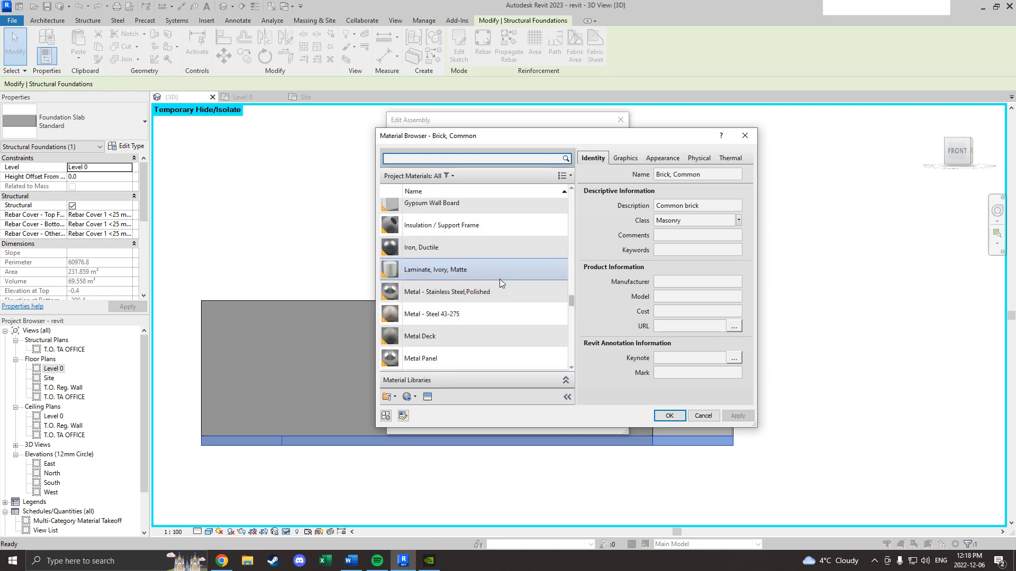
{"action": "left_click", "coordinate": [507, 230]}
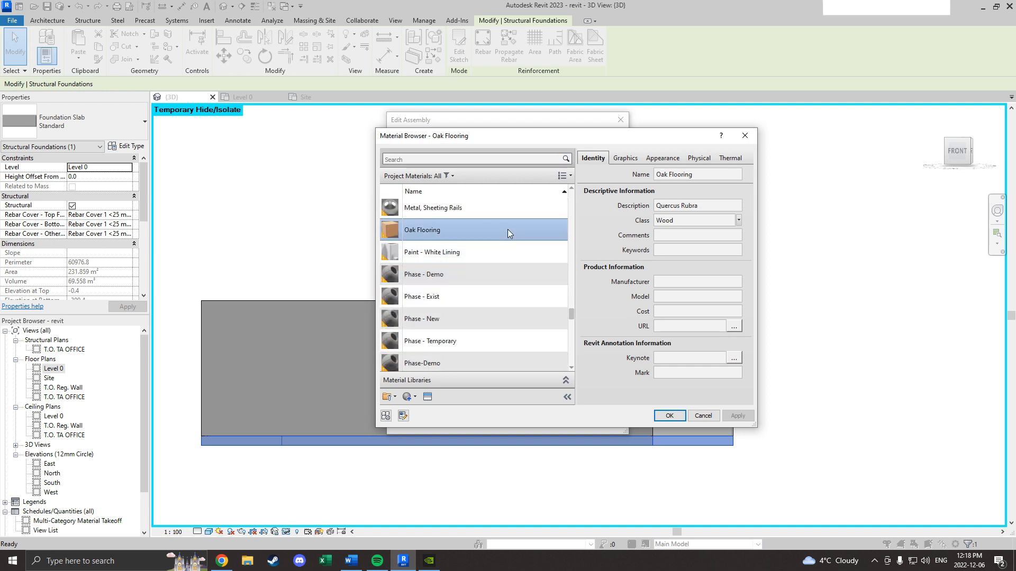
Set the Oak Flooring material's foreground surface pattern to Diagonal down 3mm and apply the material to the layer.
{"action": "left_click", "coordinate": [631, 162]}
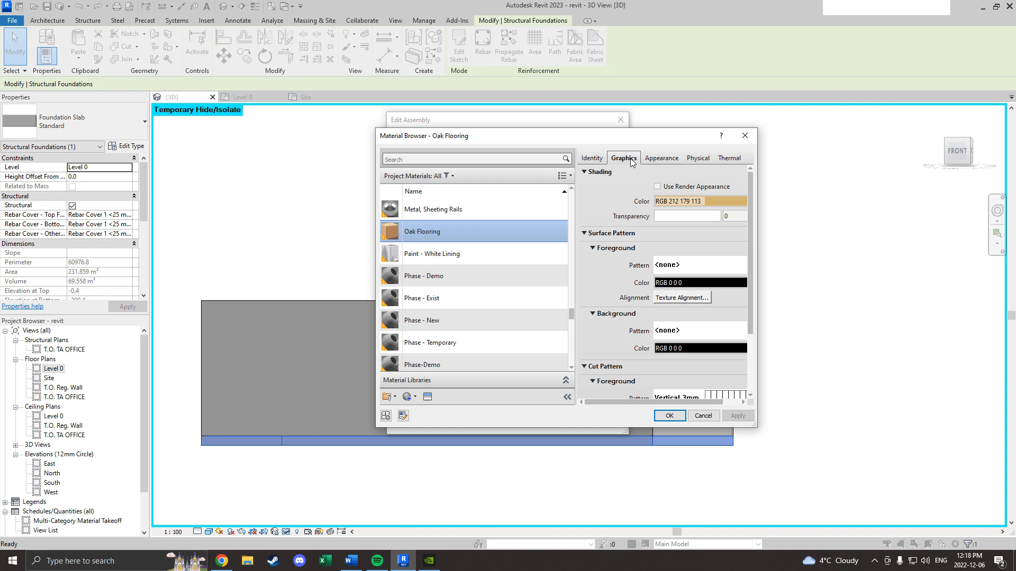
{"action": "left_click", "coordinate": [687, 201]}
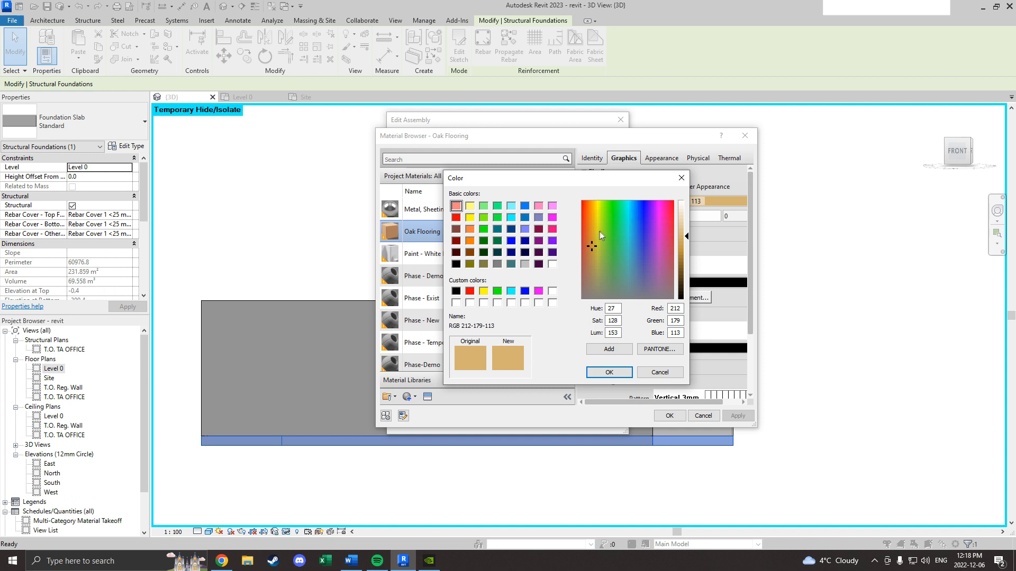
{"action": "left_click", "coordinate": [604, 375]}
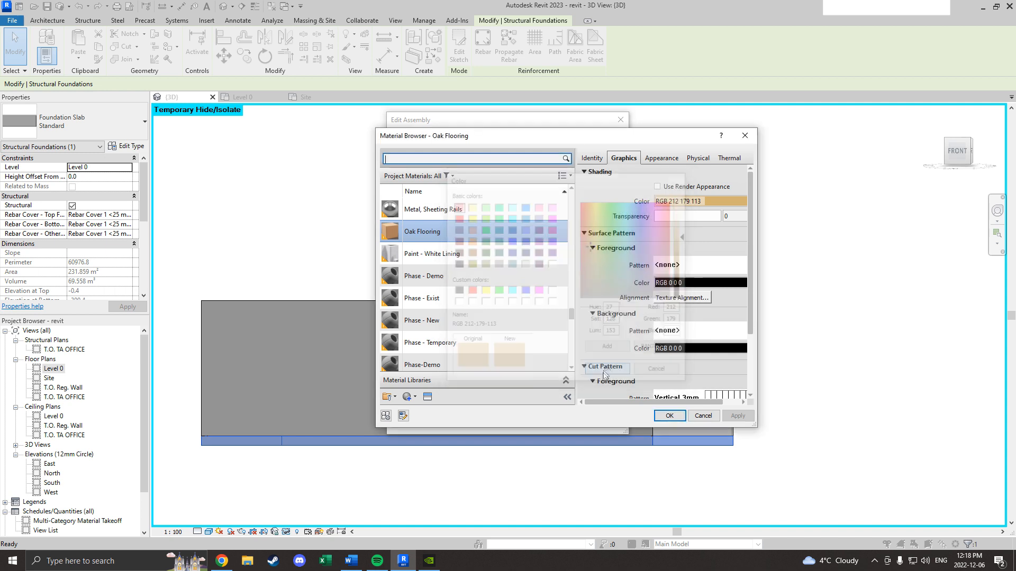
{"action": "left_click", "coordinate": [681, 268]}
{"action": "scroll", "coordinate": [644, 267], "scroll_direction": "down", "scroll_amount": 1}
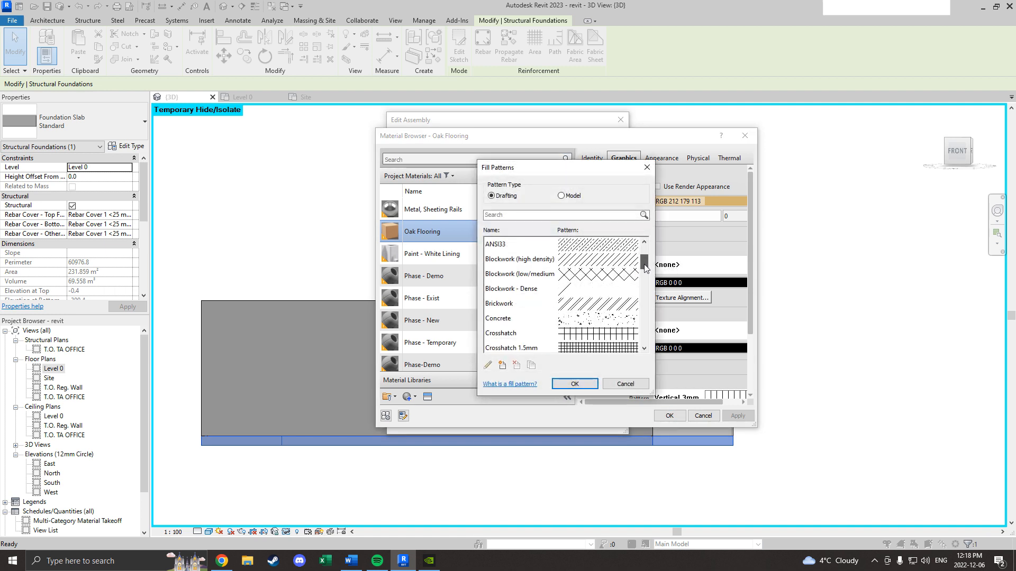
{"action": "scroll", "coordinate": [616, 278], "scroll_direction": "down", "scroll_amount": 3}
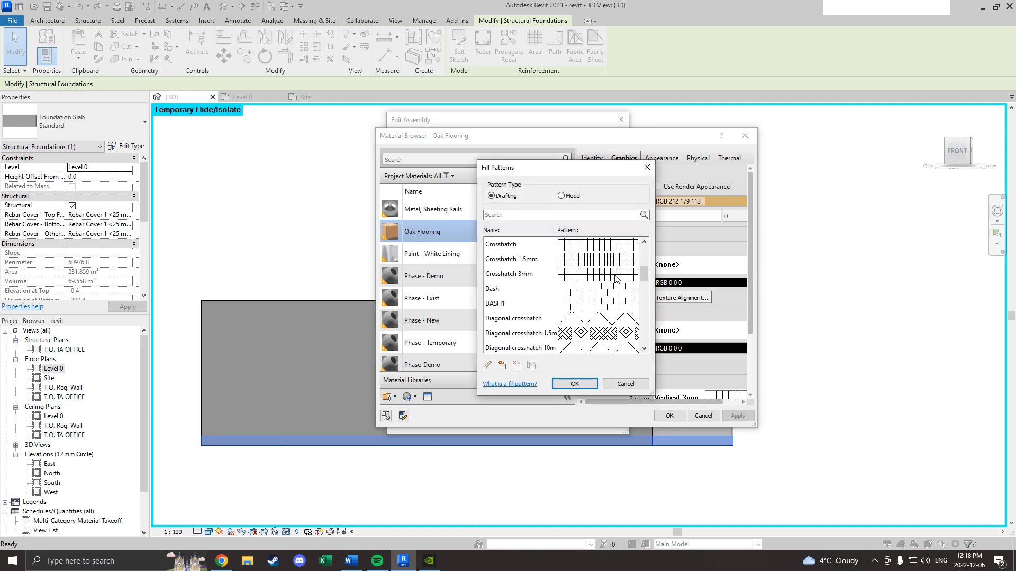
{"action": "scroll", "coordinate": [617, 278], "scroll_direction": "down", "scroll_amount": 1}
{"action": "scroll", "coordinate": [613, 289], "scroll_direction": "down", "scroll_amount": 1}
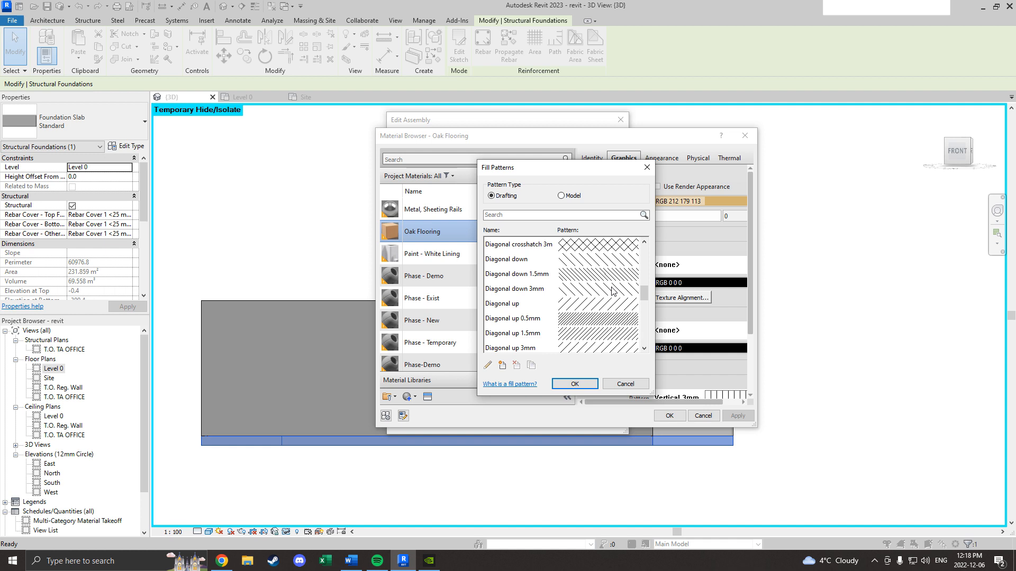
{"action": "left_click", "coordinate": [613, 293]}
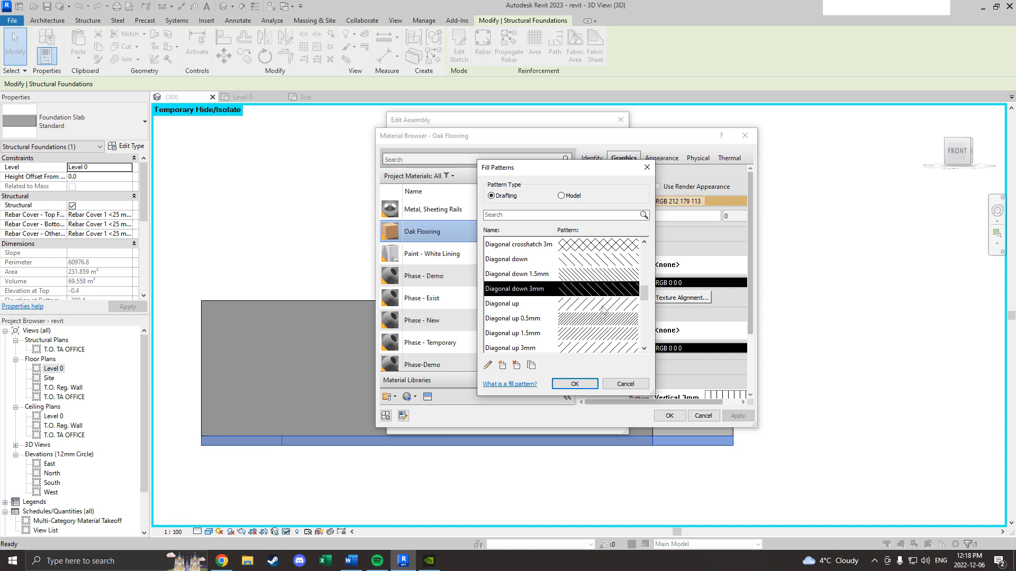
{"action": "left_click", "coordinate": [575, 384]}
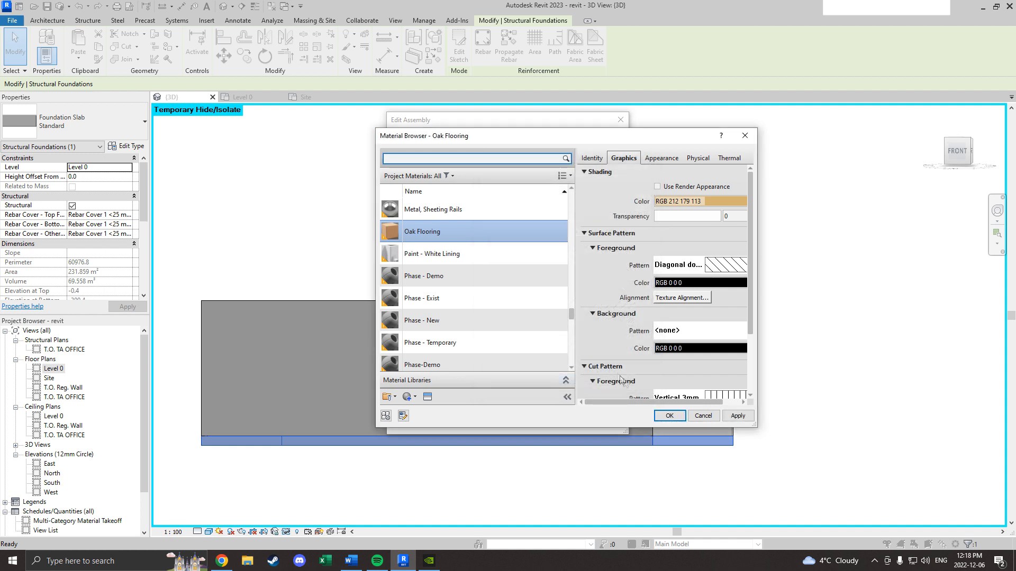
{"action": "left_click", "coordinate": [669, 416]}
Set the Oak Flooring layer's thickness to 25.4 mm and accept the foundation slab type changes.
{"action": "left_click", "coordinate": [523, 244]}
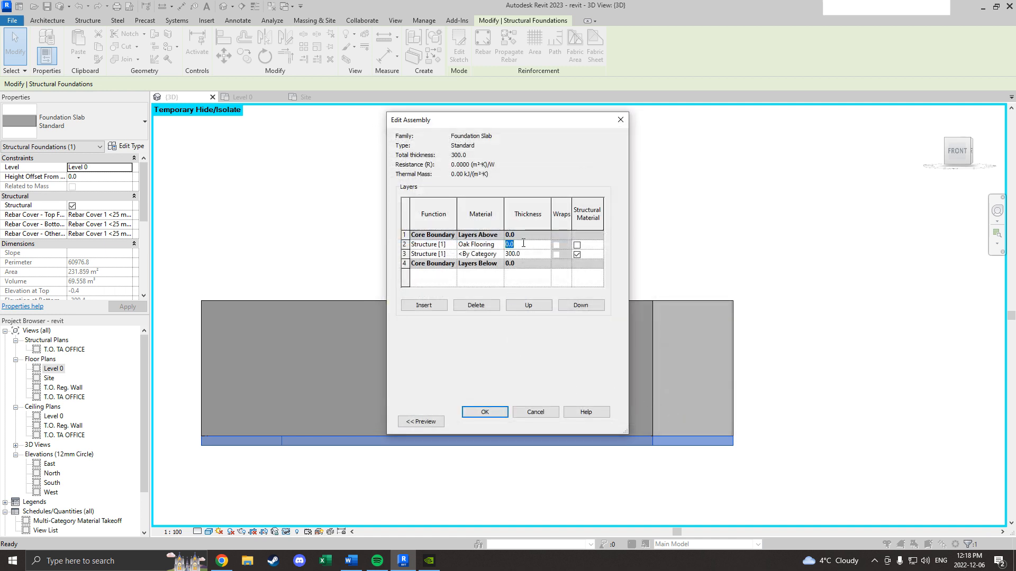
{"action": "key", "text": "Tab"}
{"action": "left_click", "coordinate": [484, 412]}
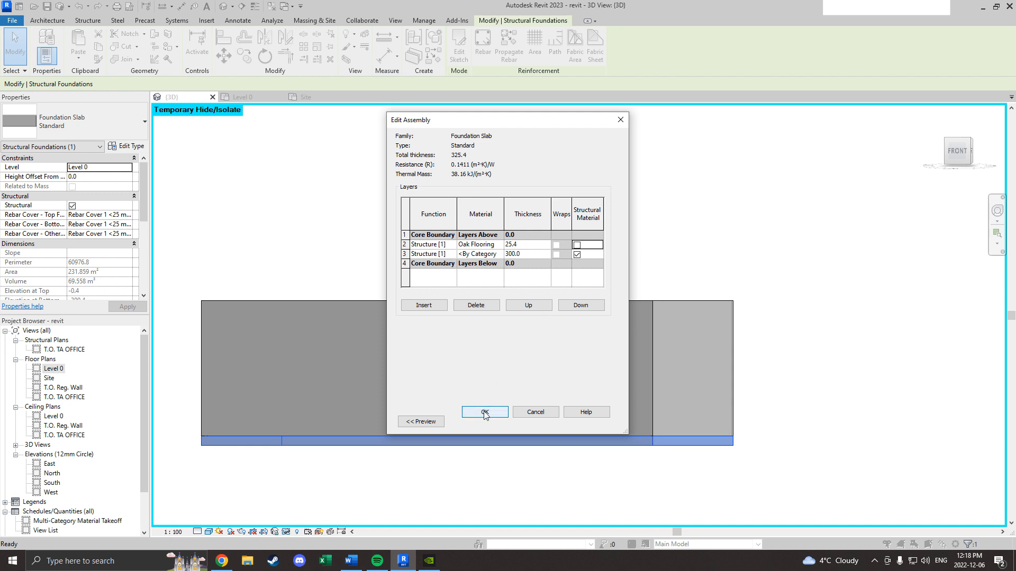
{"action": "left_click", "coordinate": [485, 417]}
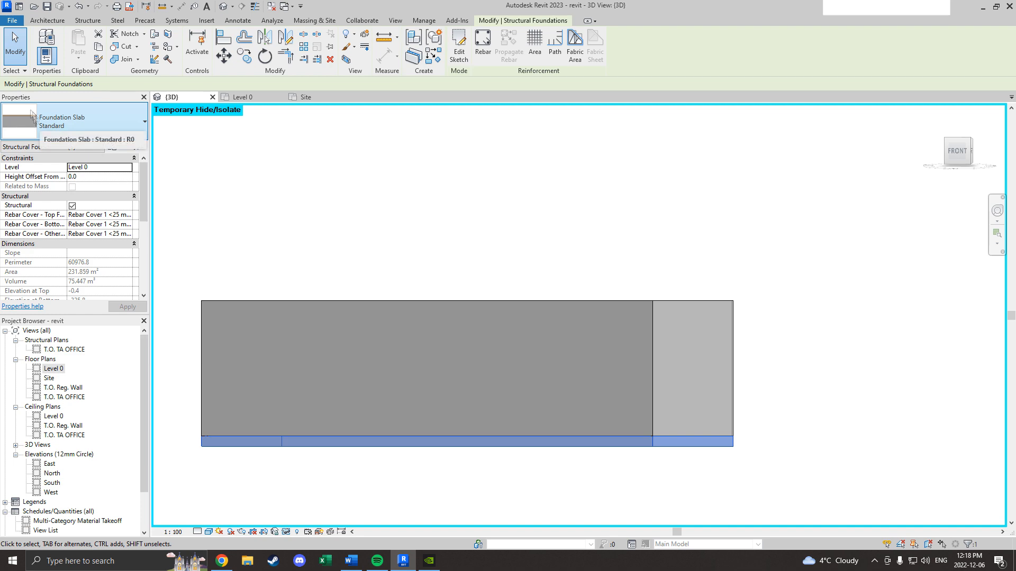
Inspect the slab's floor finish inside the walls from a raised angled view.
{"action": "mouse_move", "coordinate": [950, 146]}
{"action": "left_mouse_down"}
{"action": "mouse_move", "coordinate": [936, 185]}
{"action": "mouse_move", "coordinate": [945, 175]}
{"action": "left_mouse_up"}
{"action": "left_click", "coordinate": [823, 370]}
{"action": "scroll", "coordinate": [560, 317], "scroll_direction": "down", "scroll_amount": 3}
{"action": "scroll", "coordinate": [508, 352], "scroll_direction": "up", "scroll_amount": 4}
{"action": "mouse_move", "coordinate": [956, 155]}
{"action": "left_mouse_down"}
{"action": "mouse_move", "coordinate": [956, 109]}
{"action": "mouse_move", "coordinate": [956, 140]}
{"action": "left_mouse_up"}
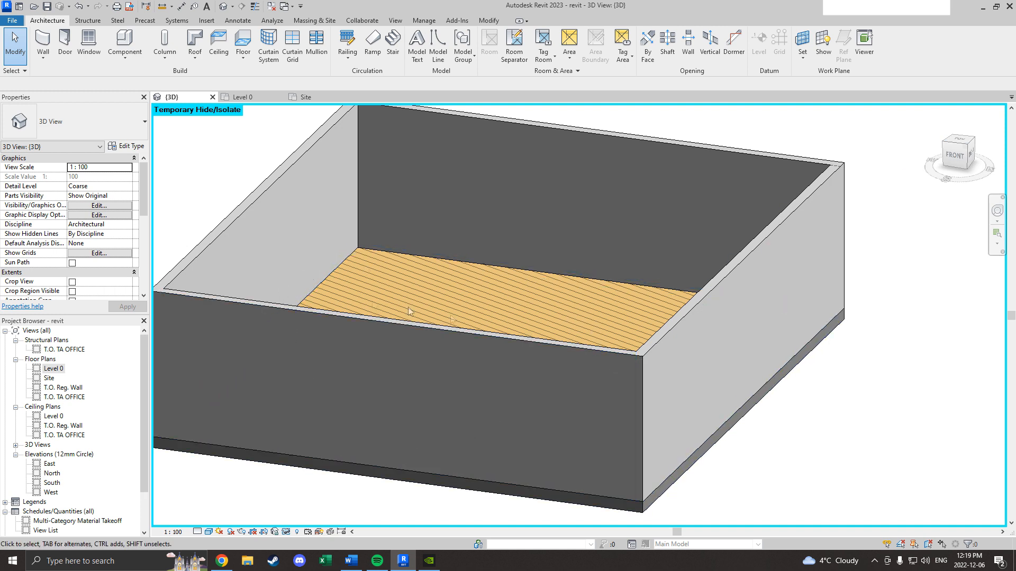
Open the layer structure of the 300Con type from the side wall and insert a new layer above the concrete.
{"action": "left_click", "coordinate": [218, 254]}
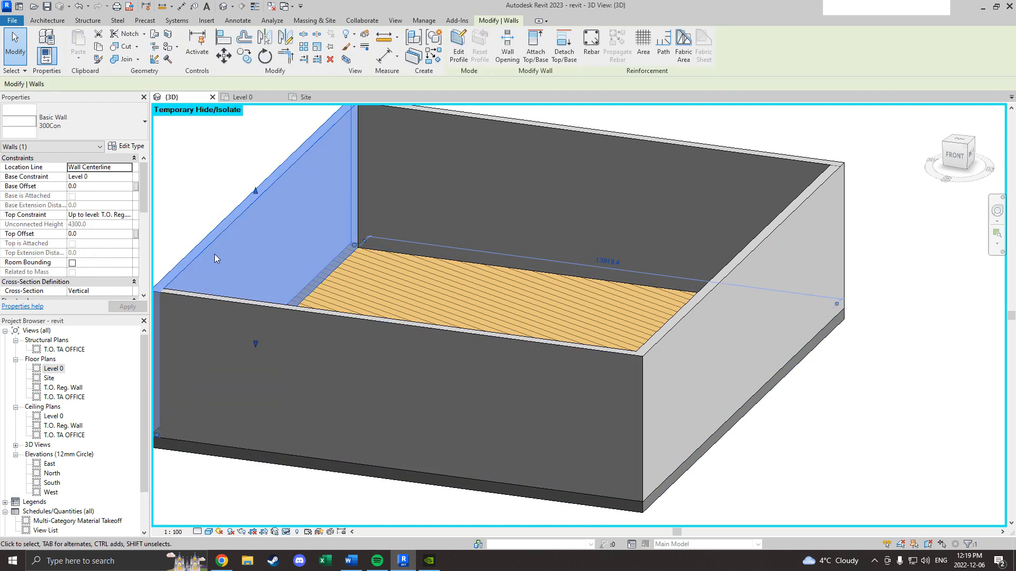
{"action": "left_click", "coordinate": [129, 148]}
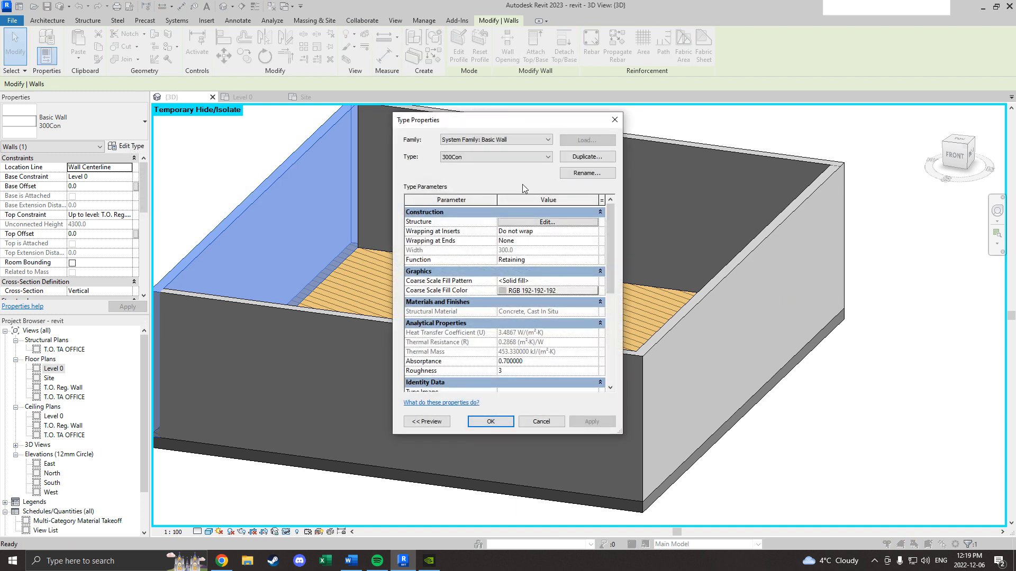
{"action": "left_click", "coordinate": [540, 222]}
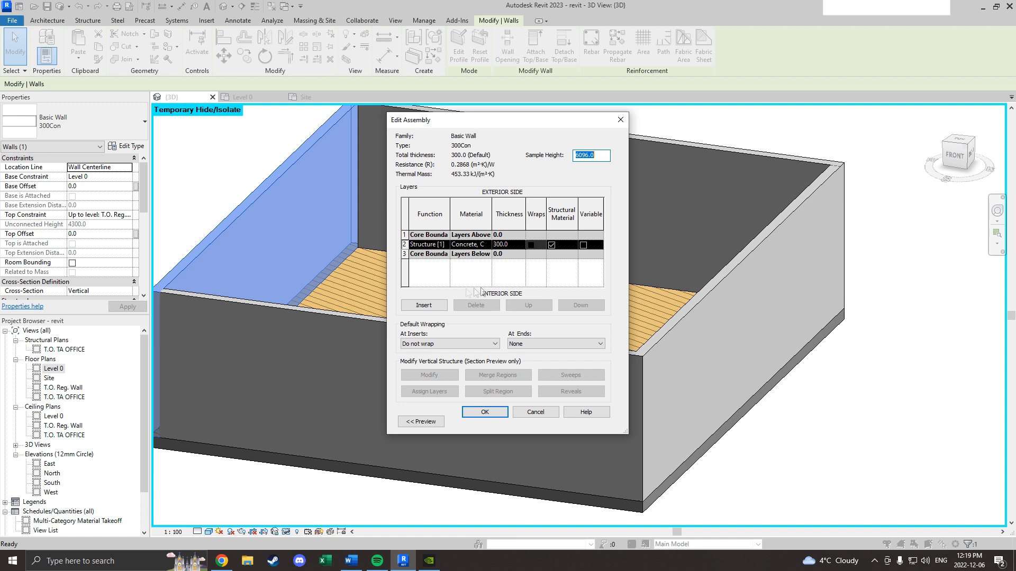
{"action": "left_click", "coordinate": [435, 306]}
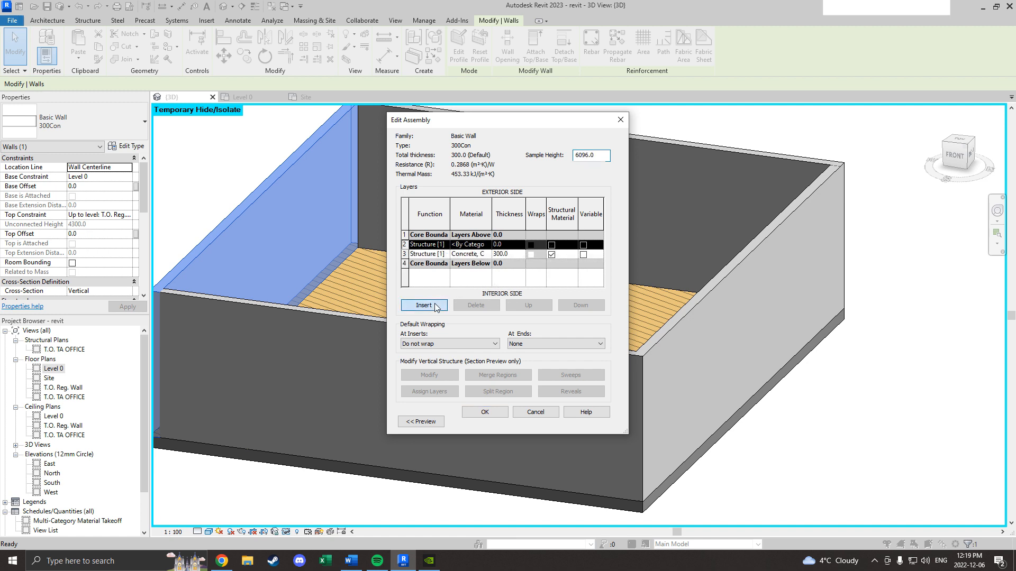
Choose Brick, Common from the project materials as the material of the wall's new layer.
{"action": "left_click", "coordinate": [506, 245]}
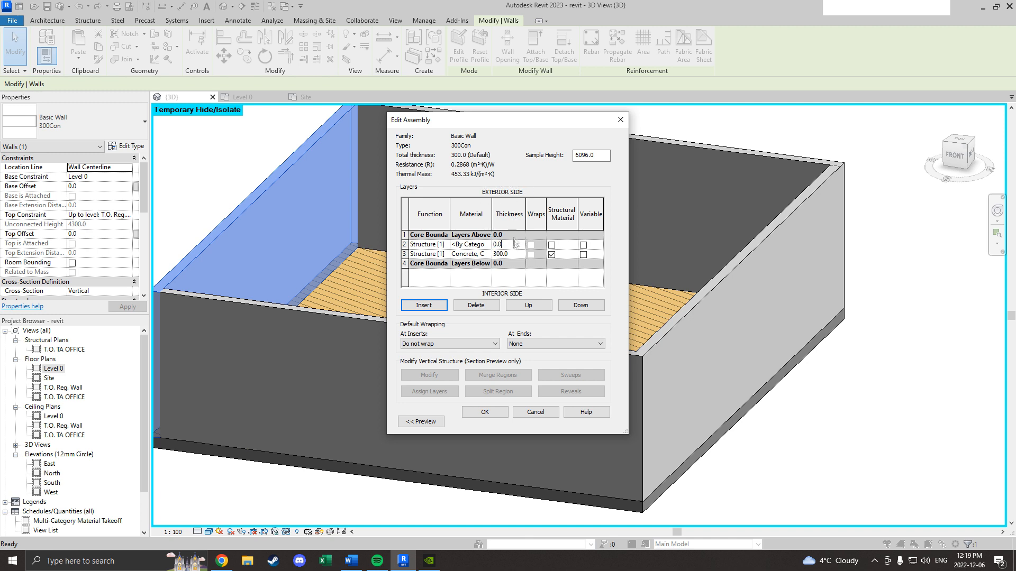
{"action": "left_click", "coordinate": [470, 245]}
{"action": "left_click", "coordinate": [489, 244]}
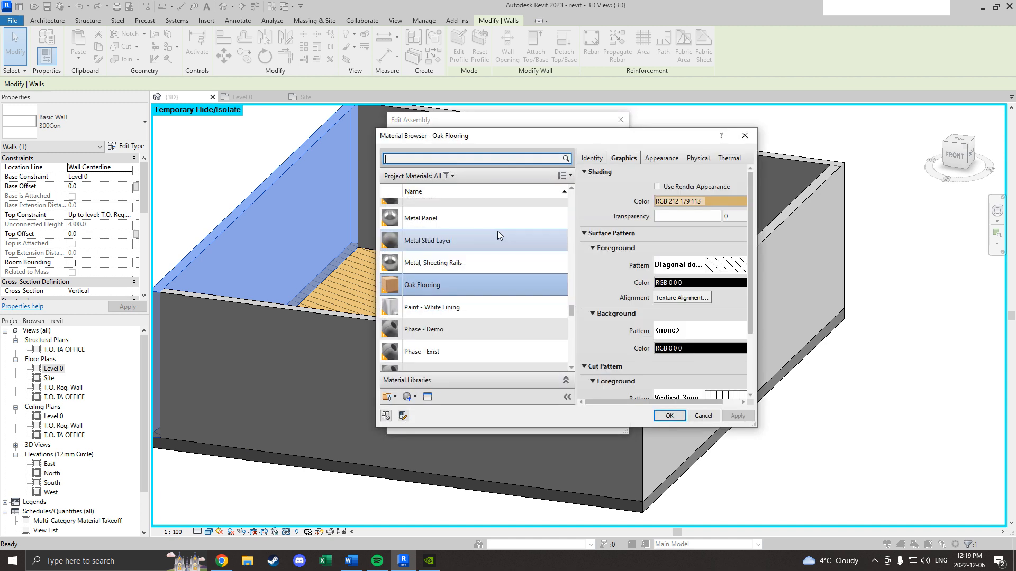
{"action": "scroll", "coordinate": [496, 263], "scroll_direction": "up", "scroll_amount": 8}
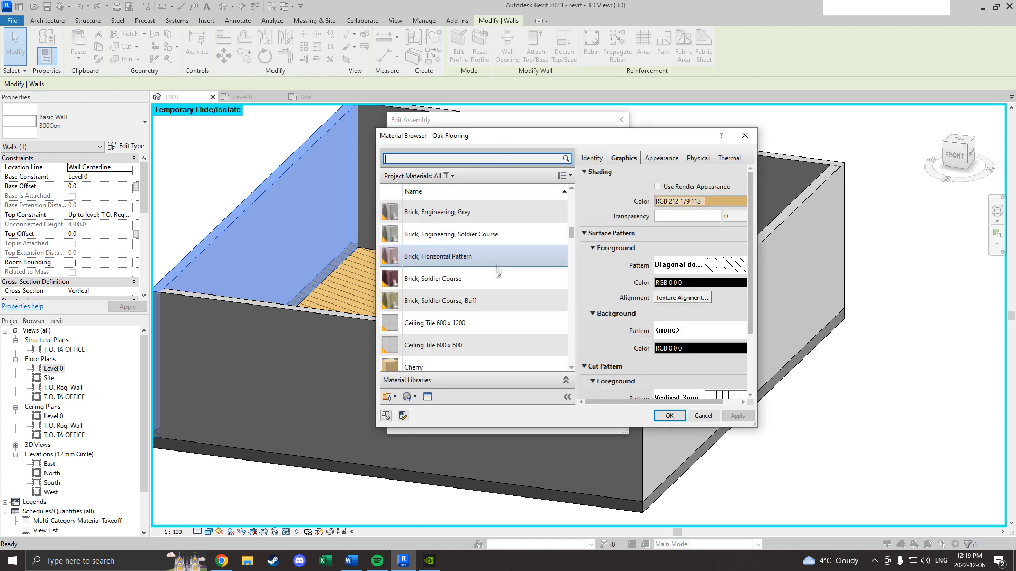
{"action": "scroll", "coordinate": [496, 268], "scroll_direction": "up", "scroll_amount": 3}
{"action": "left_click", "coordinate": [489, 297]}
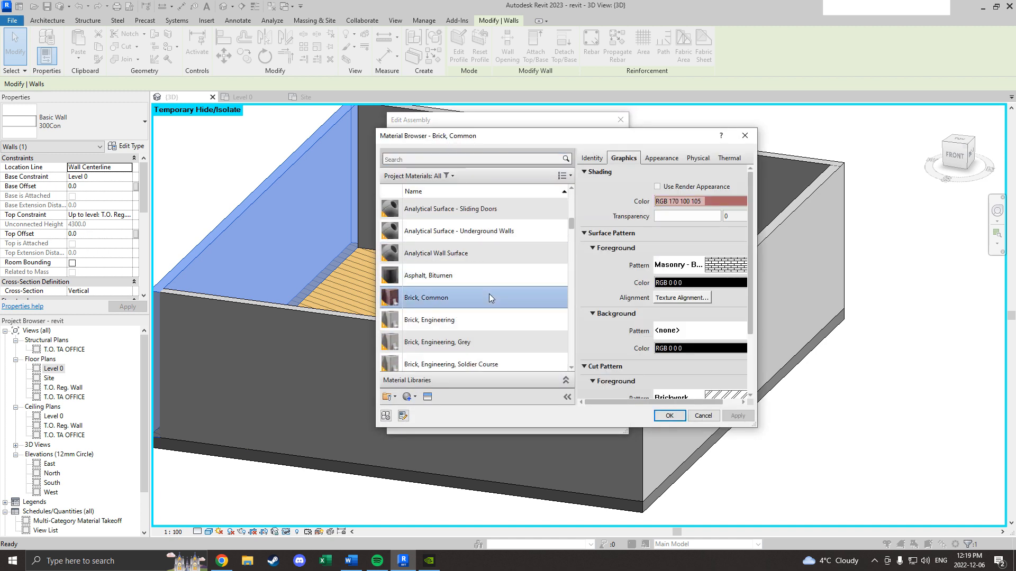
Set Brick, Common's shading color to purple RGB 114-75-194, keep the Masonry - Brick 75x225 surface pattern, and assign the material to the layer.
{"action": "left_click", "coordinate": [713, 200]}
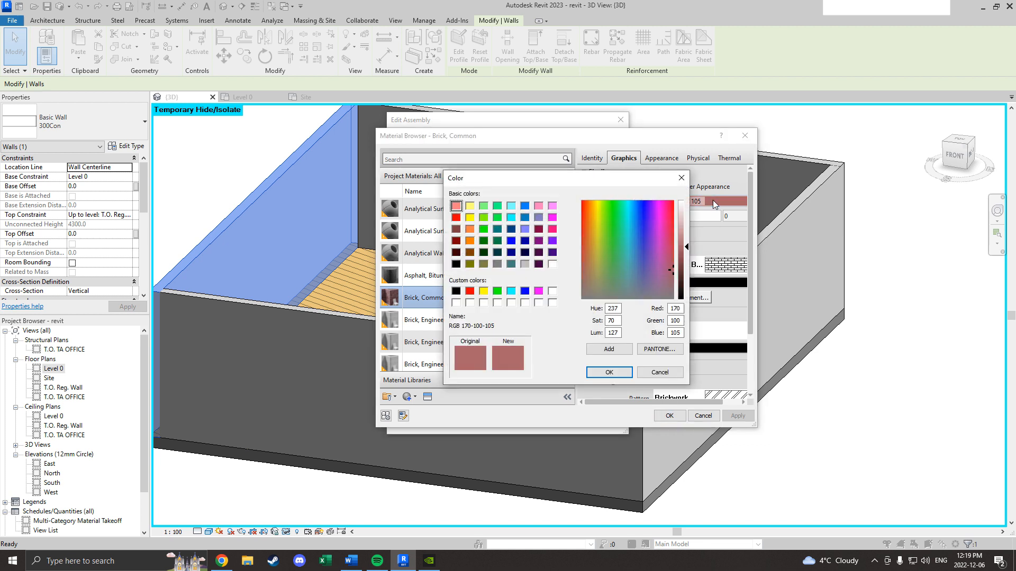
{"action": "left_click_drag", "start_coordinate": [639, 209], "coordinate": [649, 254]}
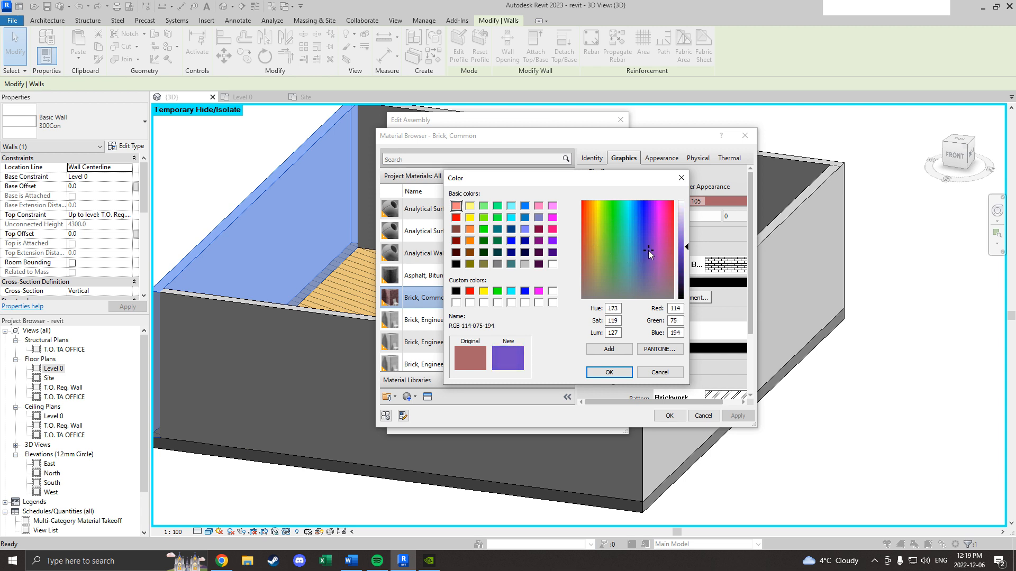
{"action": "left_click", "coordinate": [609, 372]}
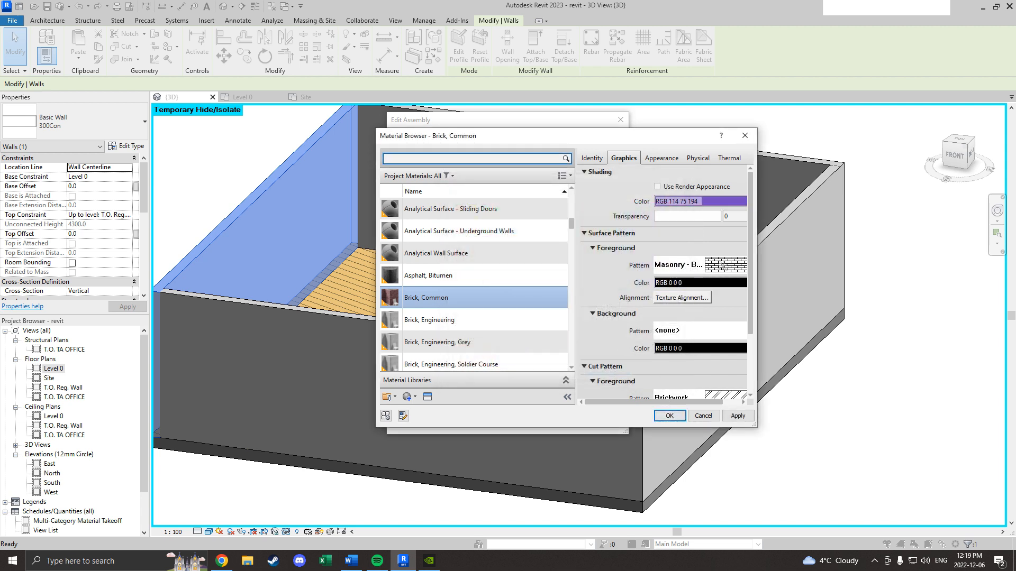
{"action": "left_click", "coordinate": [697, 264]}
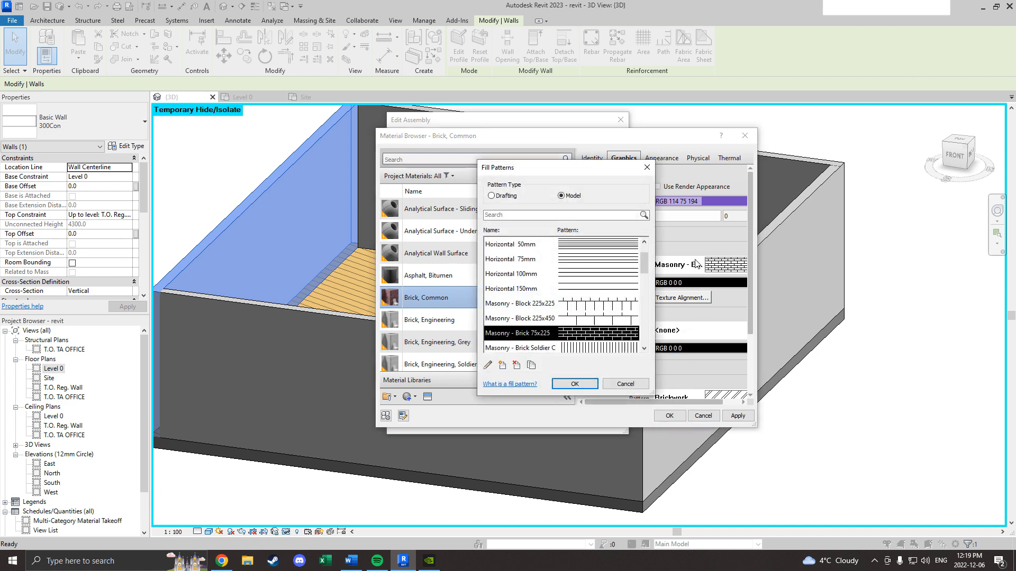
{"action": "left_click", "coordinate": [570, 381]}
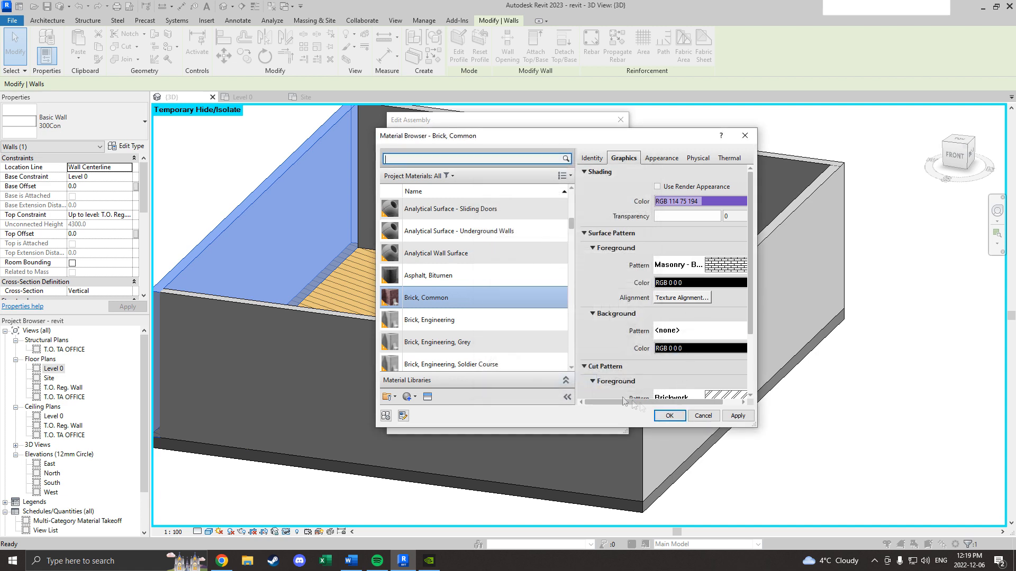
{"action": "left_click", "coordinate": [667, 416]}
Set the Brick, Common layer's thickness to 25.4 mm, accept the 300Con wall type changes and deselect the wall.
{"action": "left_click", "coordinate": [507, 245]}
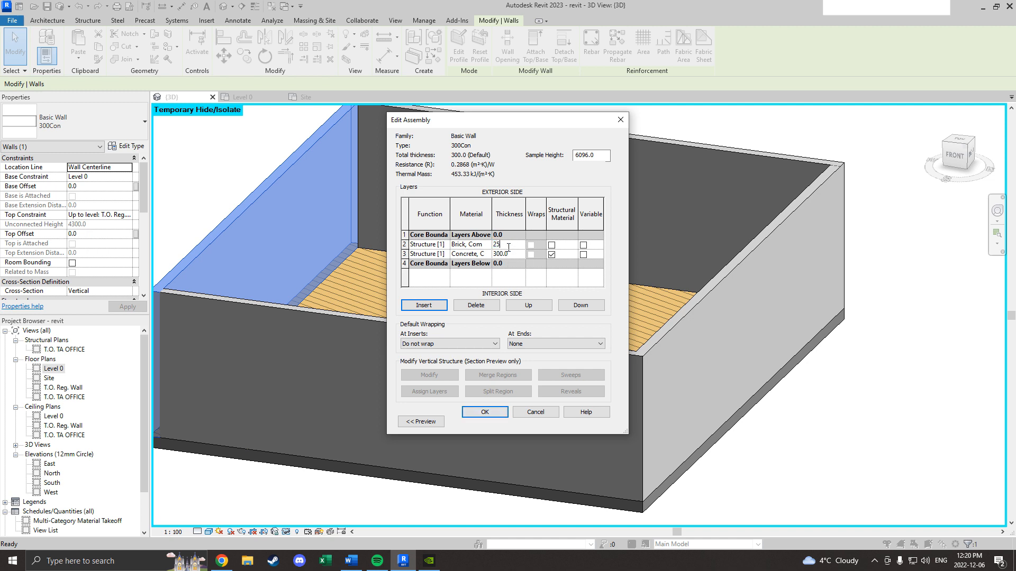
{"action": "key", "text": "Return"}
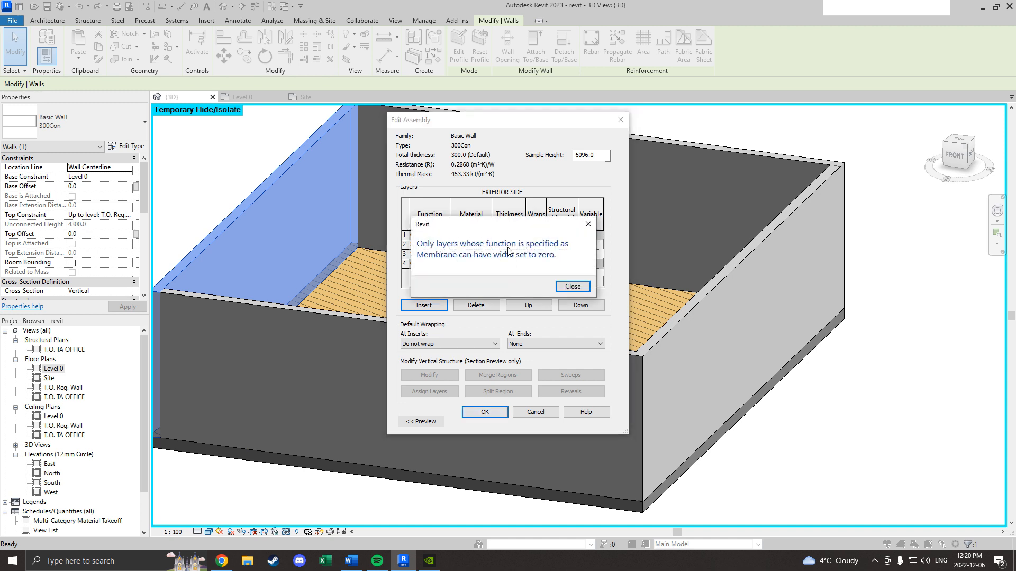
{"action": "left_click", "coordinate": [573, 286]}
{"action": "left_click", "coordinate": [491, 411]}
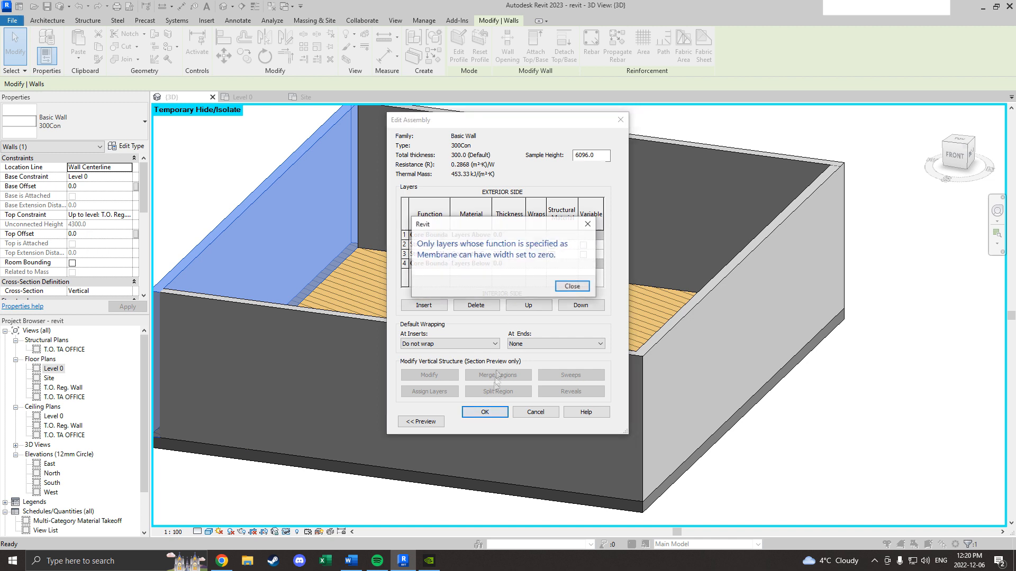
{"action": "left_click", "coordinate": [564, 288]}
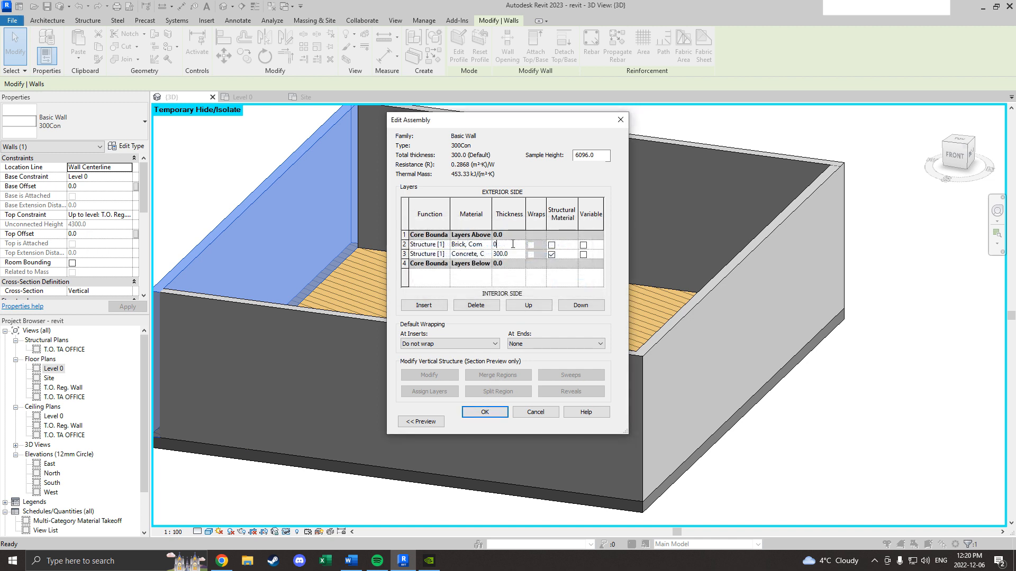
{"action": "type", "text": "4"}
{"action": "key", "text": "Tab"}
{"action": "left_click", "coordinate": [483, 411]}
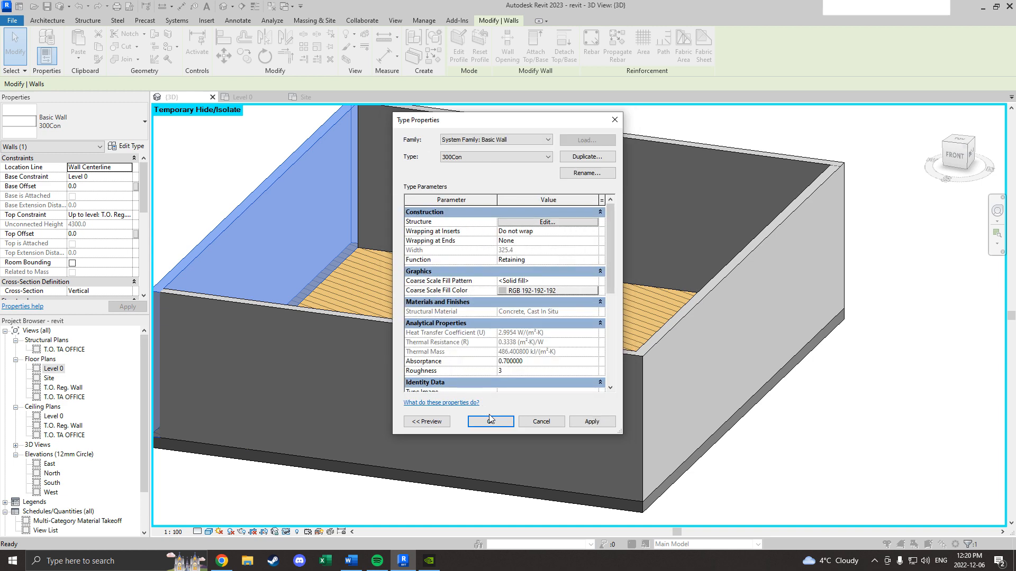
{"action": "left_click", "coordinate": [483, 420]}
{"action": "left_click", "coordinate": [879, 378]}
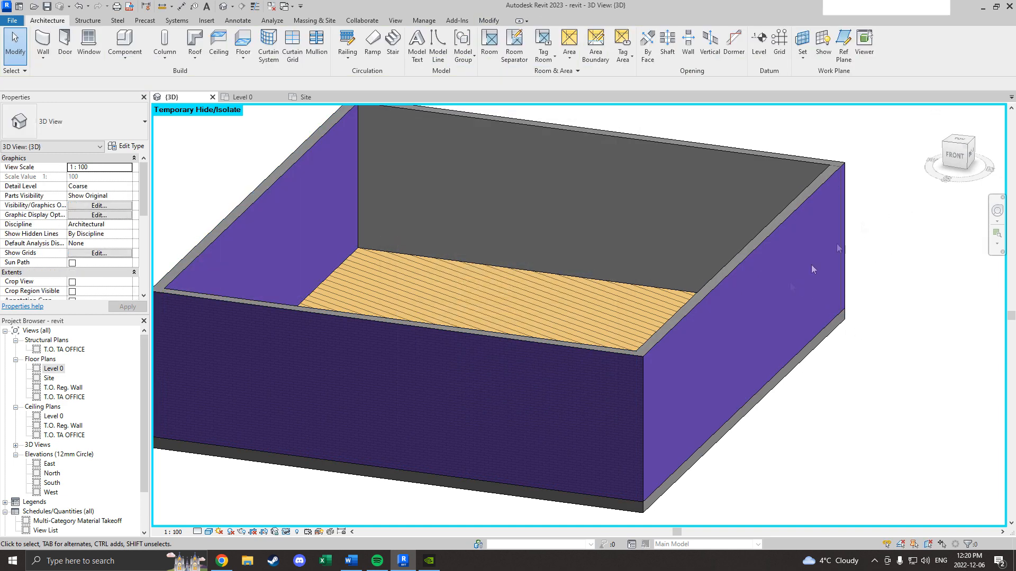
Inspect the brick finish on the walls from several sides in 3D and look at the Level 0 plan.
{"action": "scroll", "coordinate": [631, 405], "scroll_direction": "up", "scroll_amount": 5}
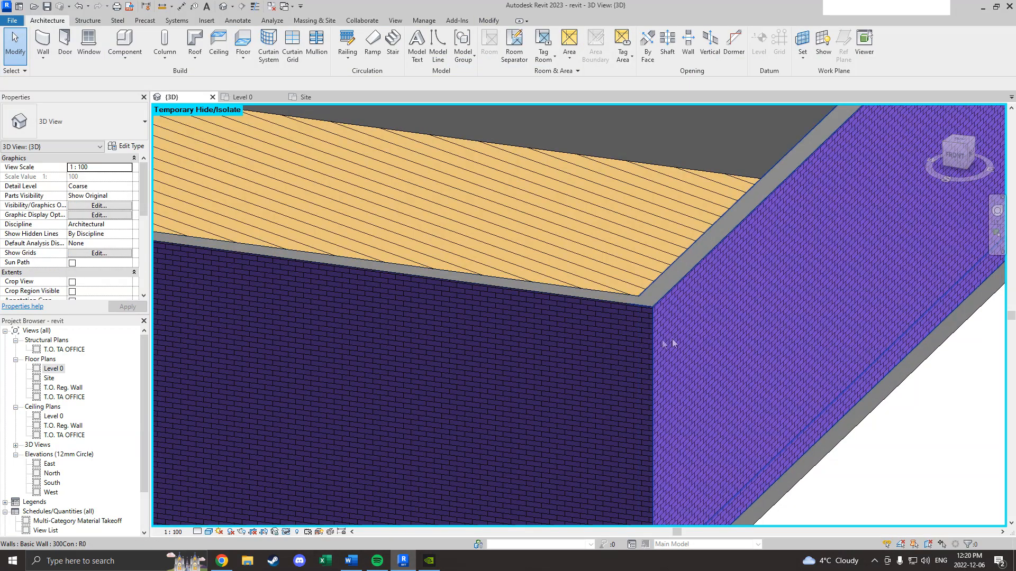
{"action": "left_click", "coordinate": [961, 158]}
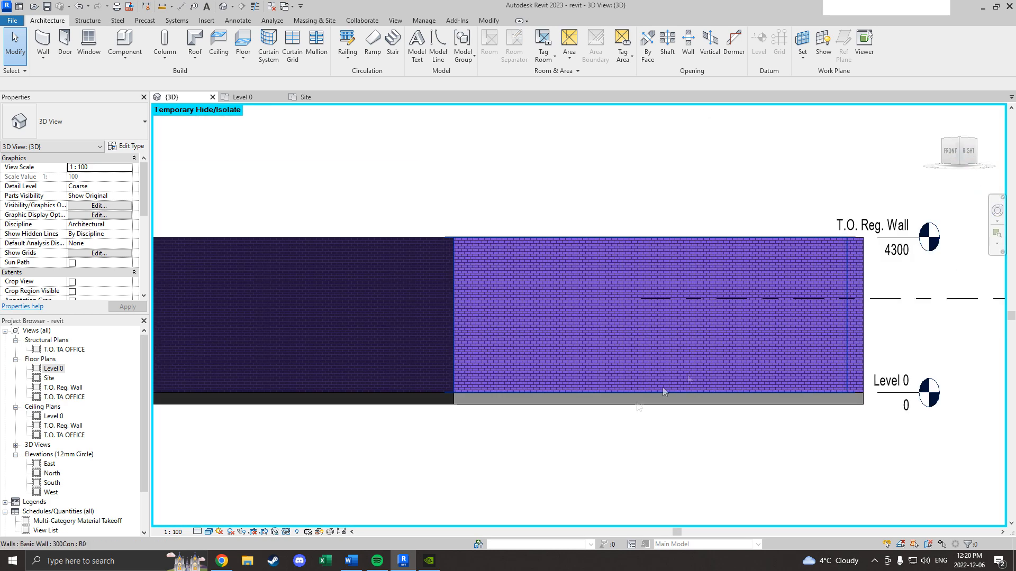
{"action": "left_click", "coordinate": [968, 153]}
{"action": "middle_click_drag", "start_coordinate": [852, 167], "coordinate": [528, 177], "text": "shift"}
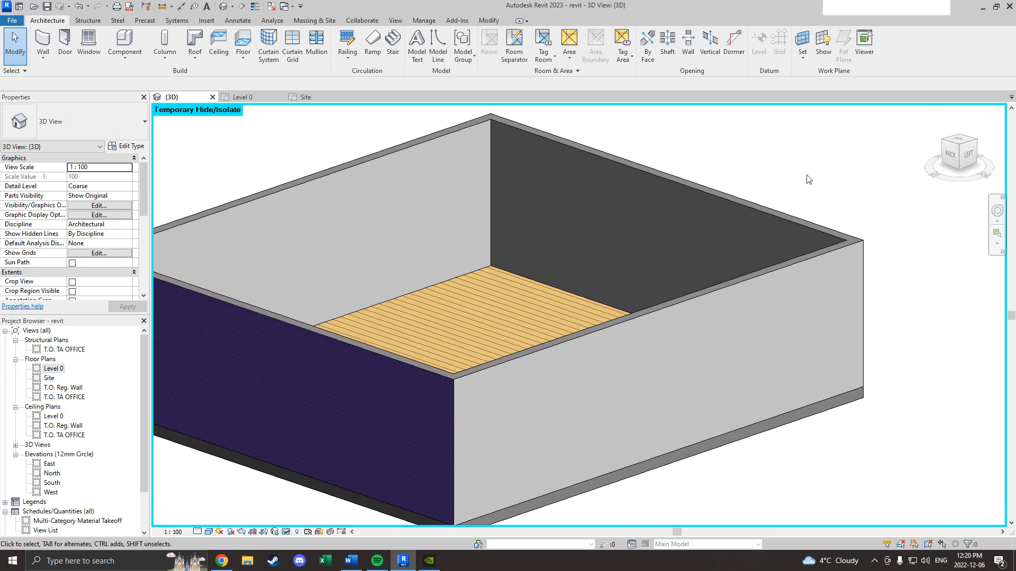
{"action": "scroll", "coordinate": [805, 177], "scroll_direction": "down", "scroll_amount": 2}
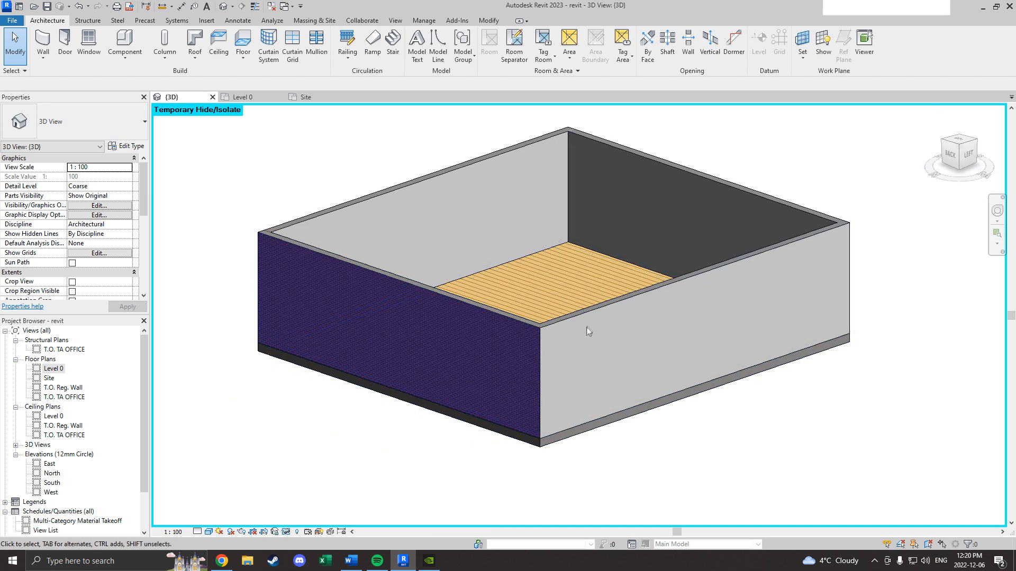
{"action": "scroll", "coordinate": [659, 305], "scroll_direction": "up", "scroll_amount": 2}
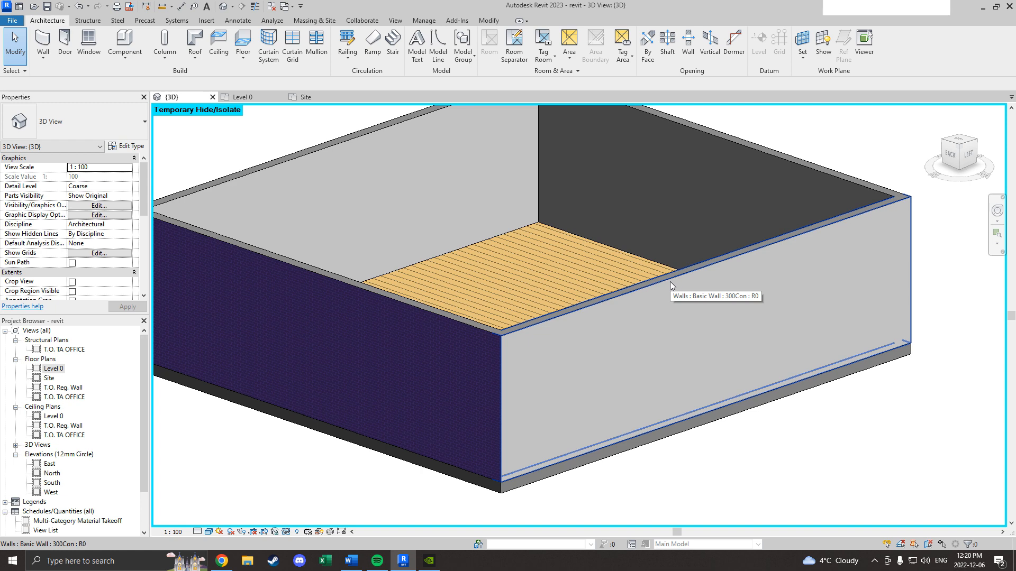
{"action": "left_click", "coordinate": [255, 102]}
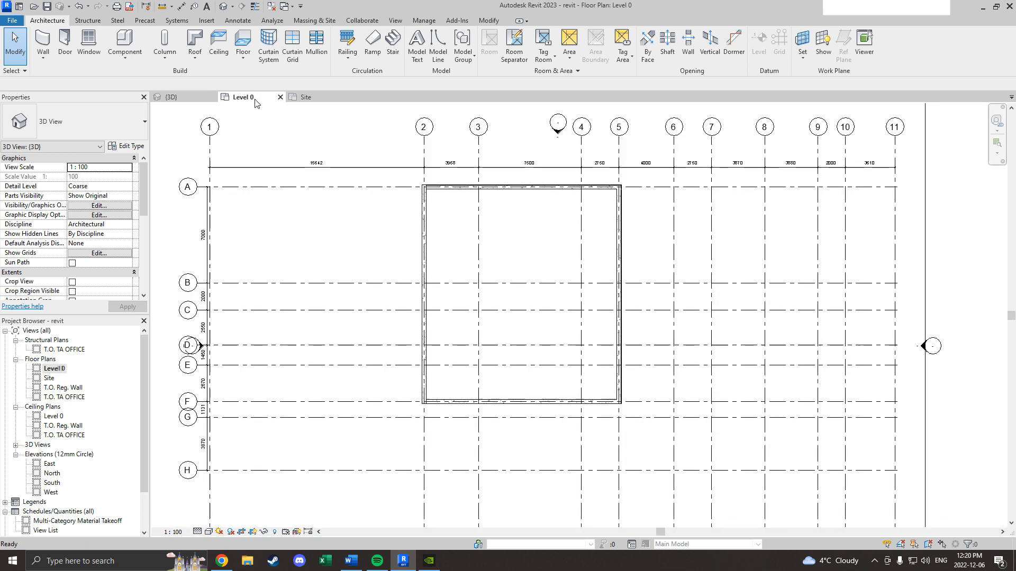
{"action": "left_click", "coordinate": [180, 97]}
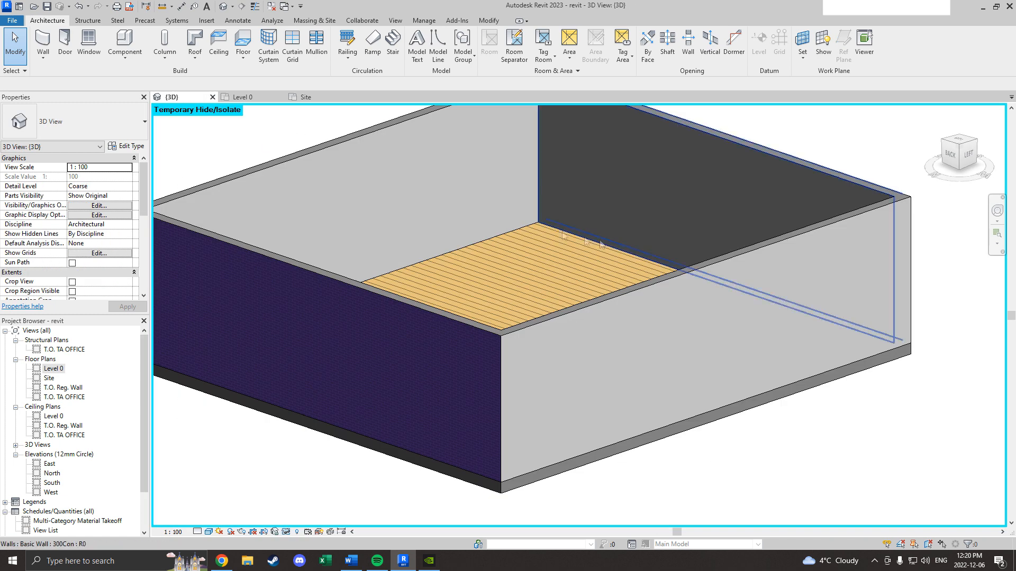
Flip the wall on the building's Left side so that its brick layer faces outward.
{"action": "left_click", "coordinate": [675, 273]}
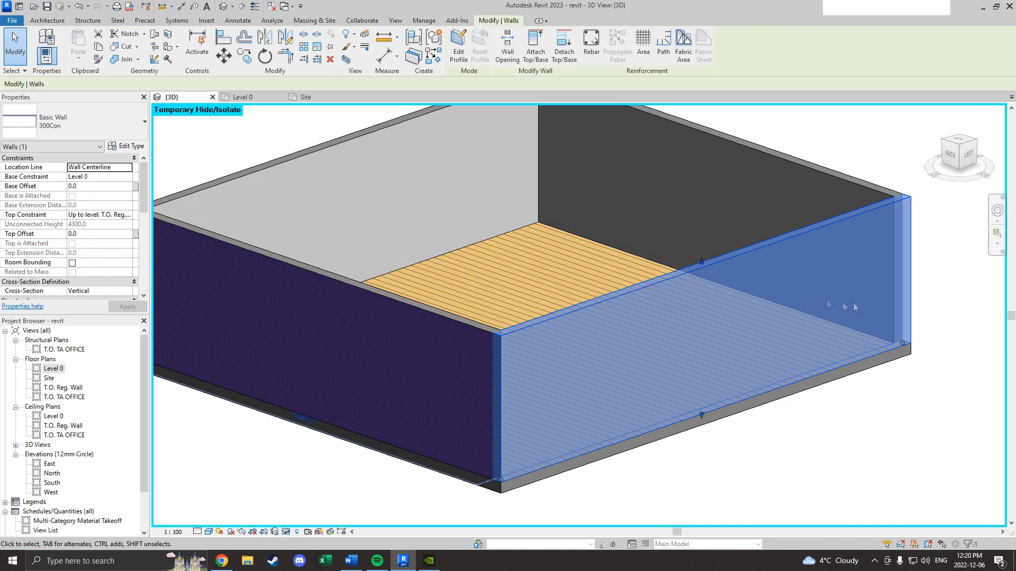
{"action": "left_click", "coordinate": [881, 175]}
{"action": "mouse_move", "coordinate": [882, 174]}
{"action": "middle_mouse_down", "text": "shift"}
{"action": "mouse_move", "coordinate": [168, 174]}
{"action": "mouse_move", "coordinate": [188, 160]}
{"action": "mouse_move", "coordinate": [880, 156]}
{"action": "mouse_move", "coordinate": [876, 212]}
{"action": "middle_mouse_up", "text": "shift"}
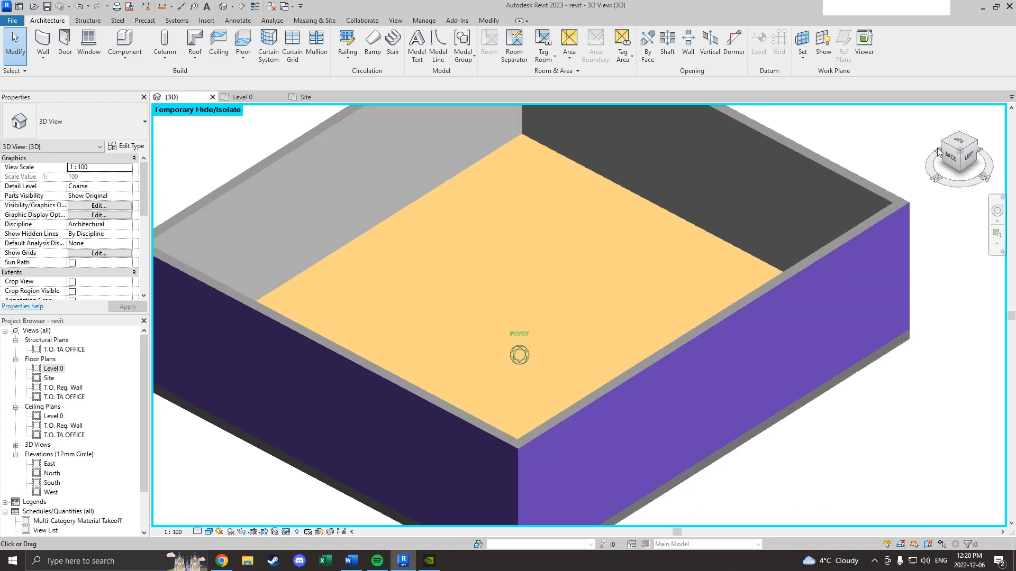
Reset the temporary hide/isolate in the 3D view to show the whole building with its roof.
{"action": "left_click", "coordinate": [285, 532]}
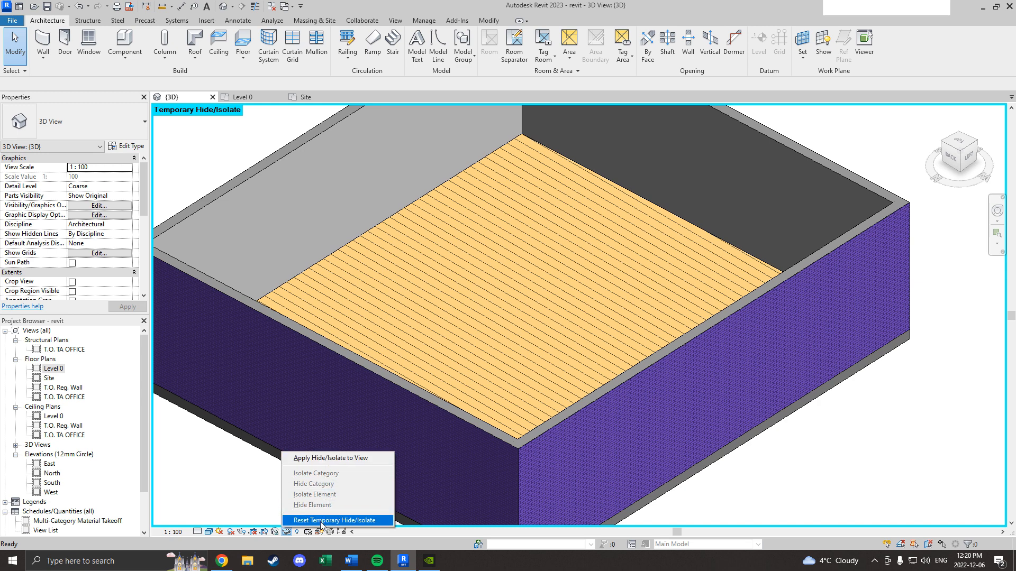
{"action": "left_click", "coordinate": [321, 521]}
{"action": "left_click", "coordinate": [548, 255]}
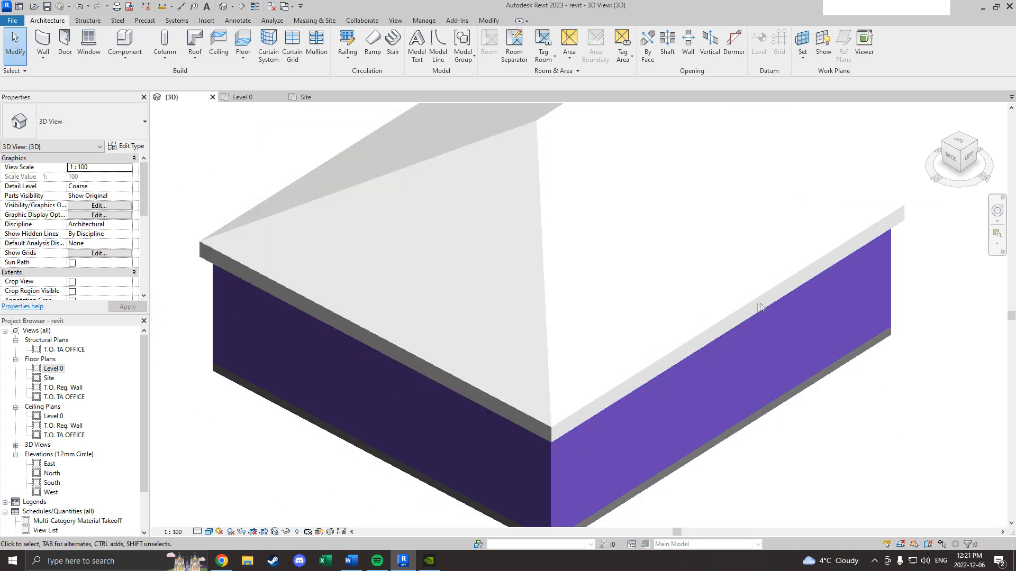
{"action": "middle_click_drag", "start_coordinate": [732, 182], "coordinate": [837, 195], "text": "shift"}
In the pitched roof type's layer assembly, choose Roofing, Tile as the material for the Finish 2 [5] layer.
{"action": "left_click", "coordinate": [624, 220]}
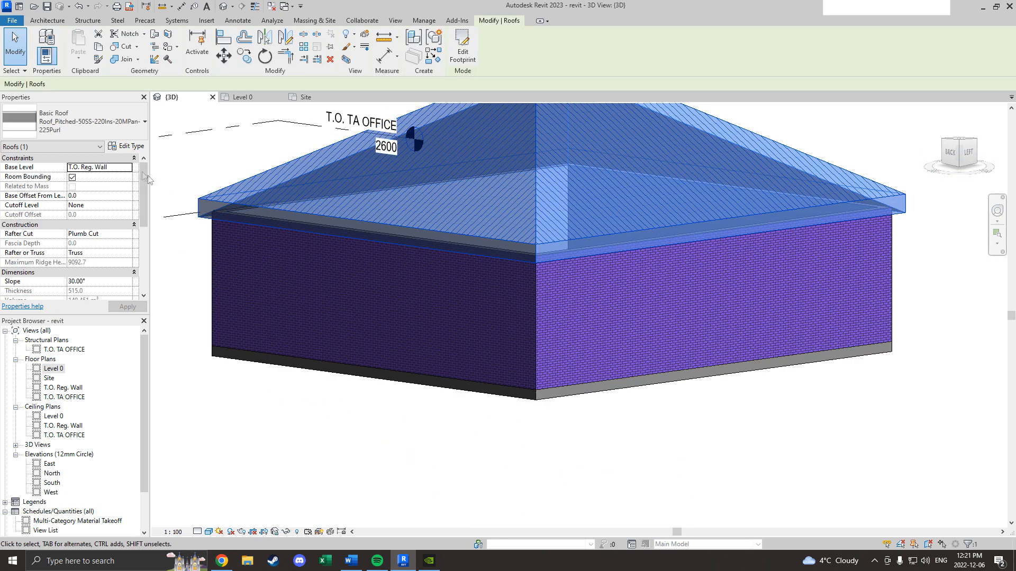
{"action": "left_click", "coordinate": [127, 146]}
{"action": "left_click", "coordinate": [512, 221]}
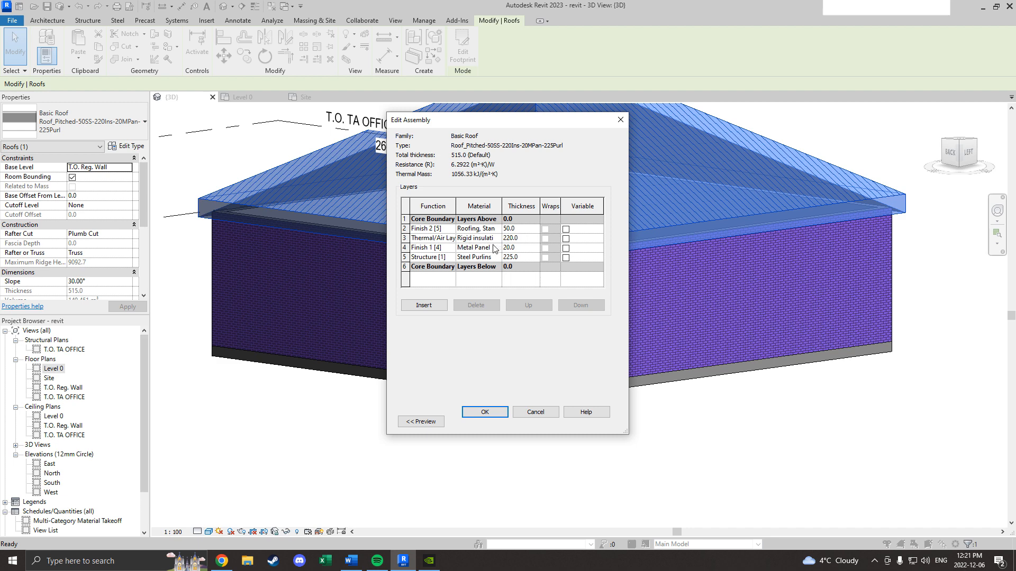
{"action": "left_click", "coordinate": [482, 231]}
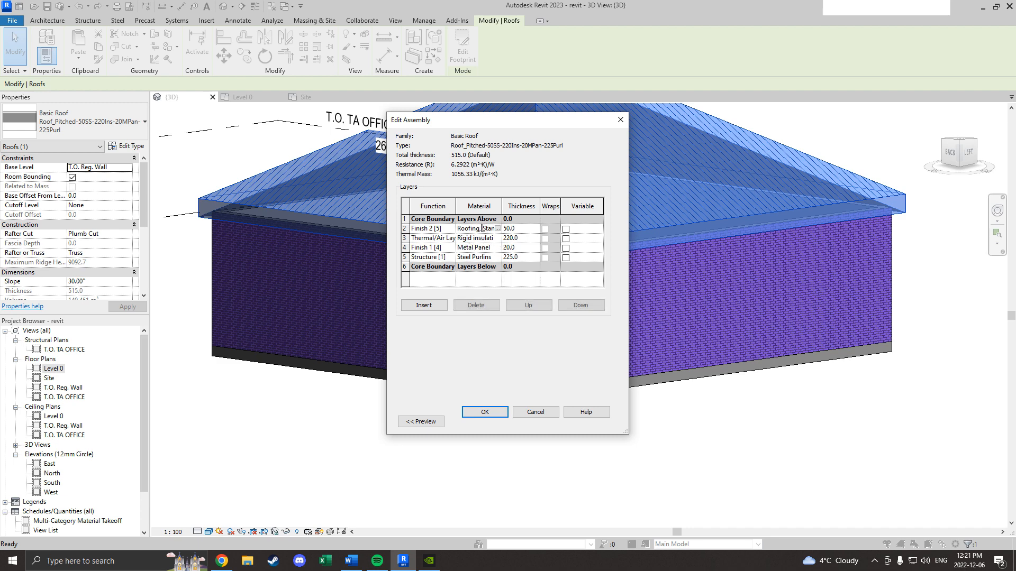
{"action": "left_click", "coordinate": [440, 228]}
{"action": "left_click", "coordinate": [486, 229]}
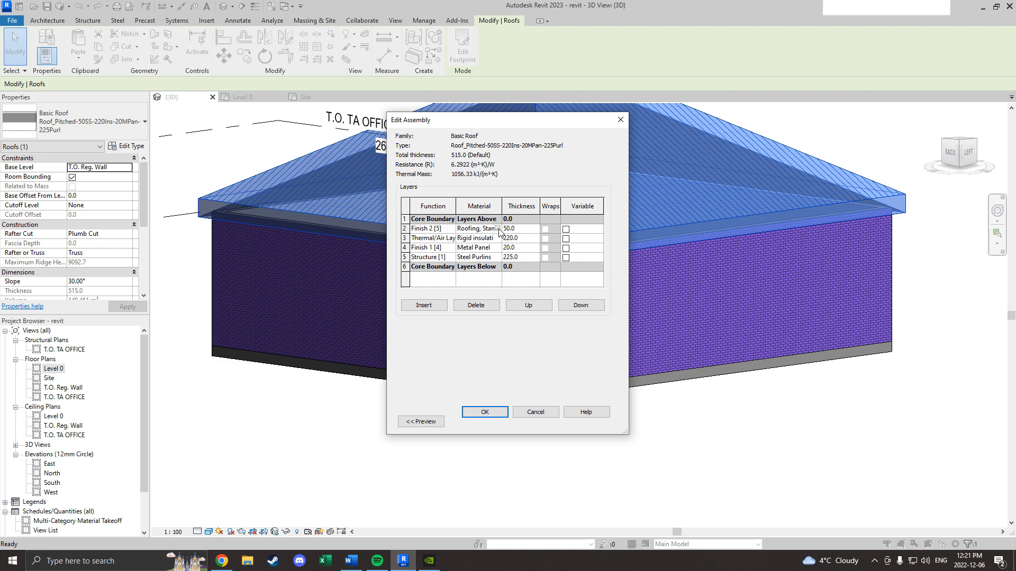
{"action": "left_click", "coordinate": [497, 228]}
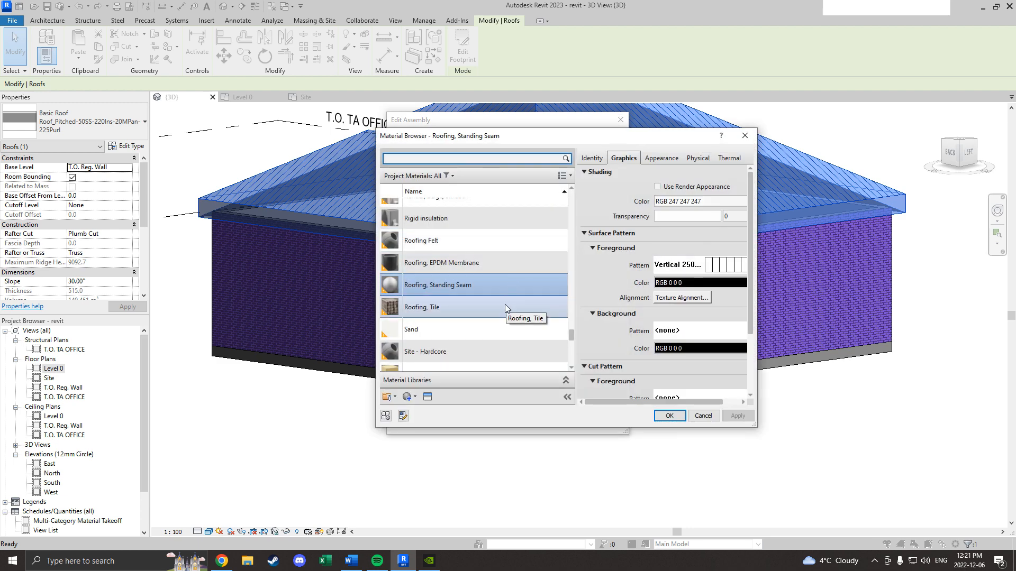
{"action": "left_click", "coordinate": [505, 309]}
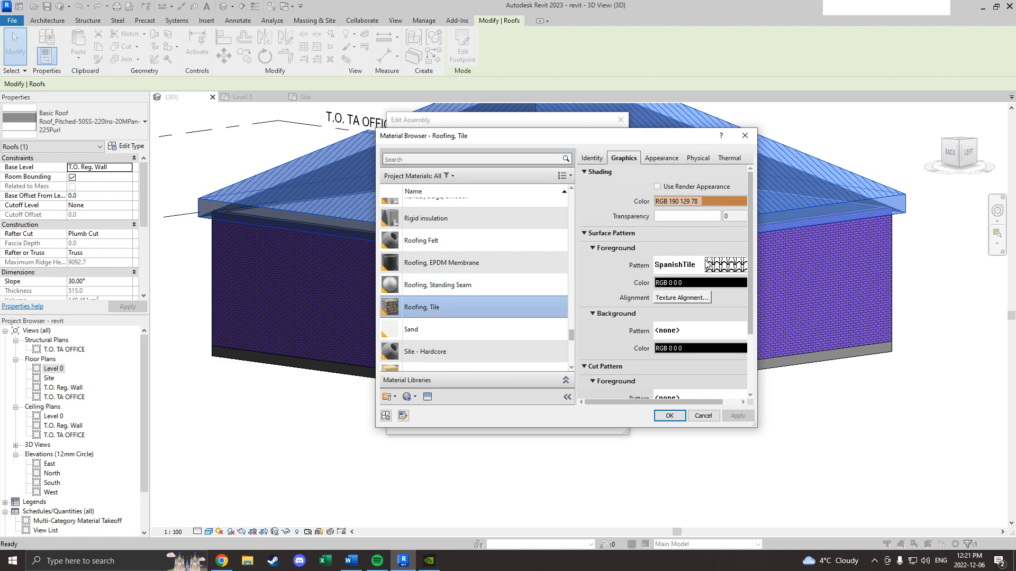
Set the Roofing, Tile material's shading colour to orange RGB 253 128 15, keep the SpanishTile surface pattern and apply the changes.
{"action": "left_click", "coordinate": [694, 201]}
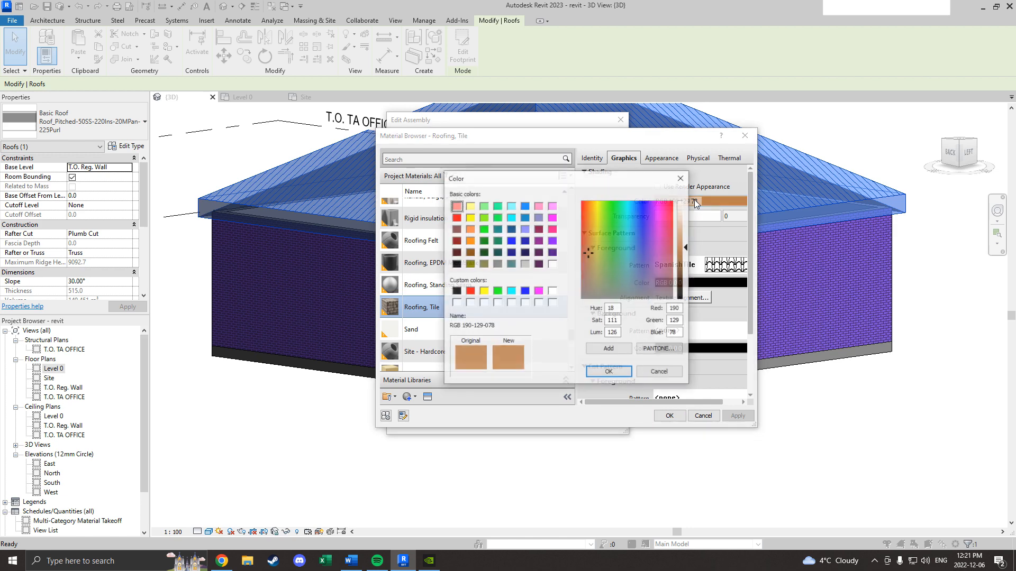
{"action": "left_click_drag", "start_coordinate": [603, 203], "coordinate": [590, 203]}
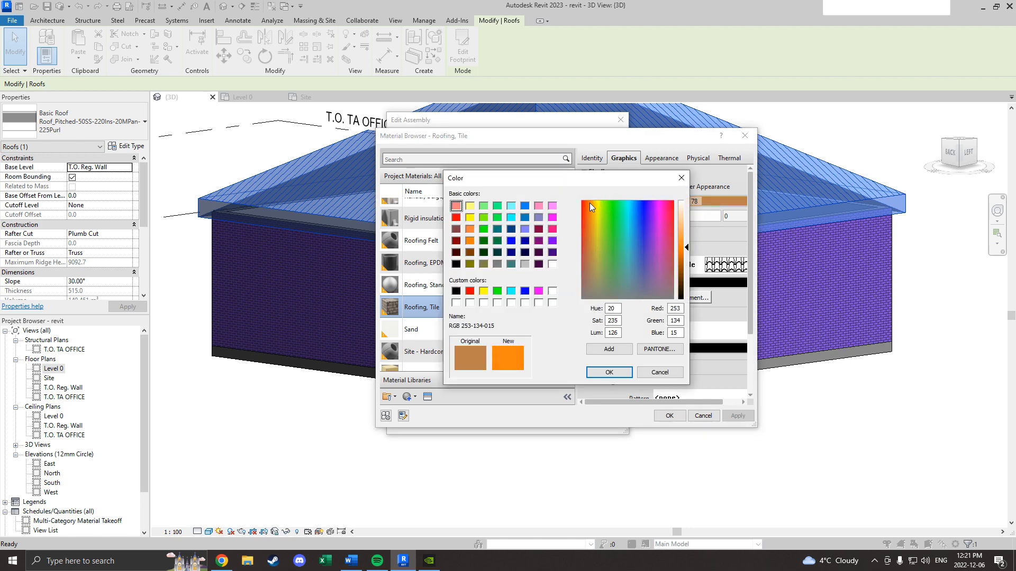
{"action": "left_click", "coordinate": [609, 372]}
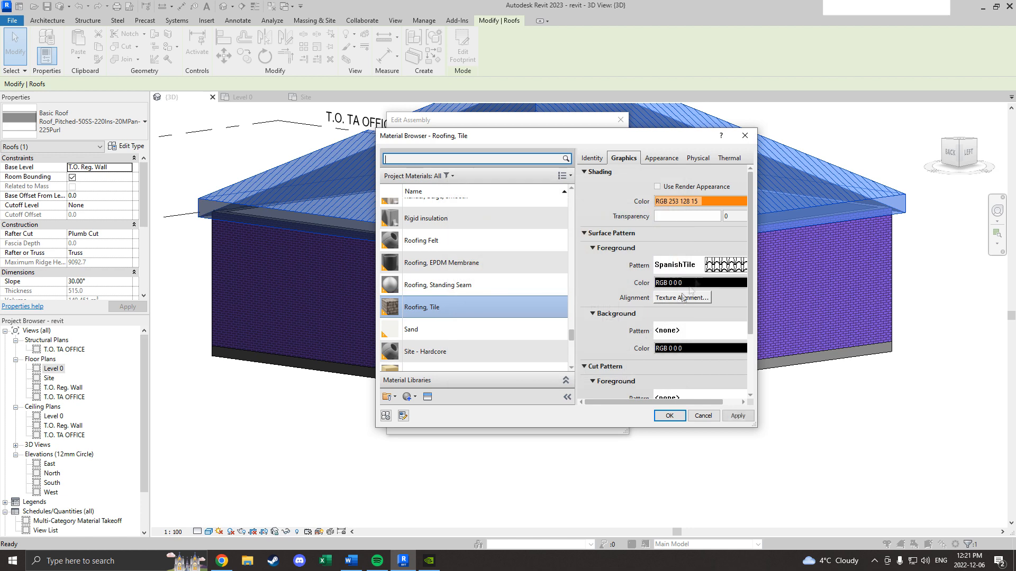
{"action": "left_click", "coordinate": [709, 265]}
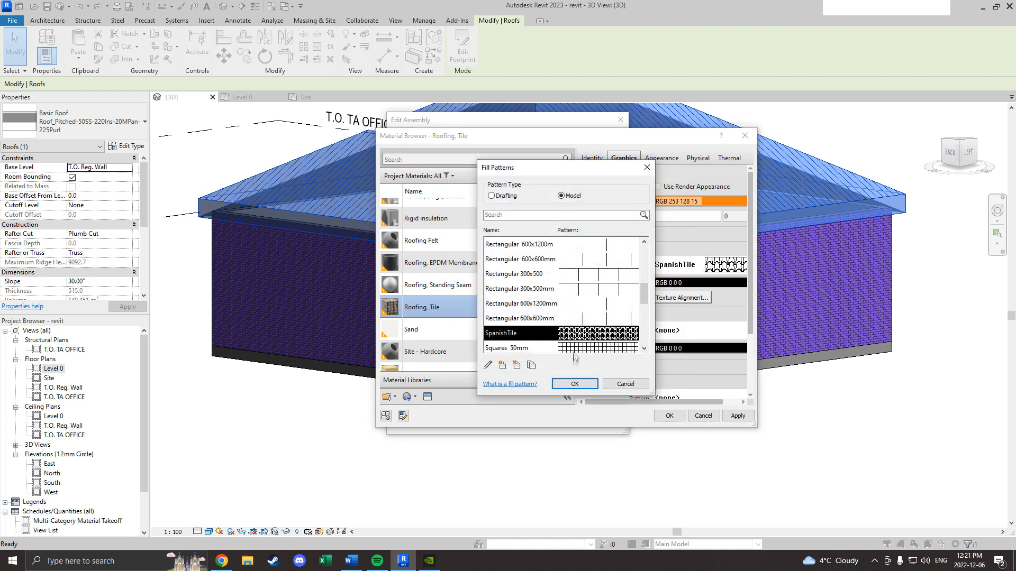
{"action": "left_click", "coordinate": [574, 383]}
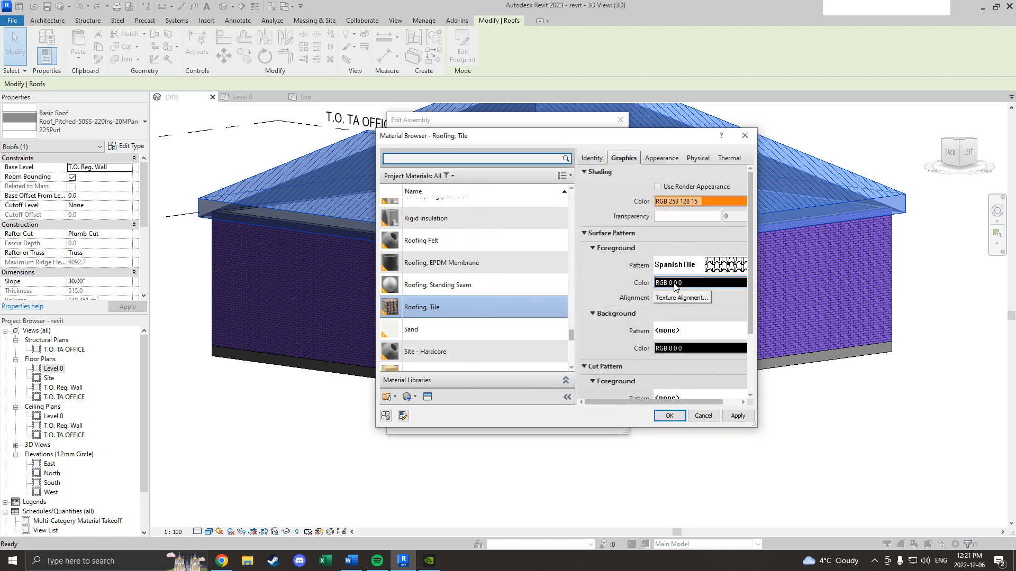
{"action": "left_click", "coordinate": [738, 416]}
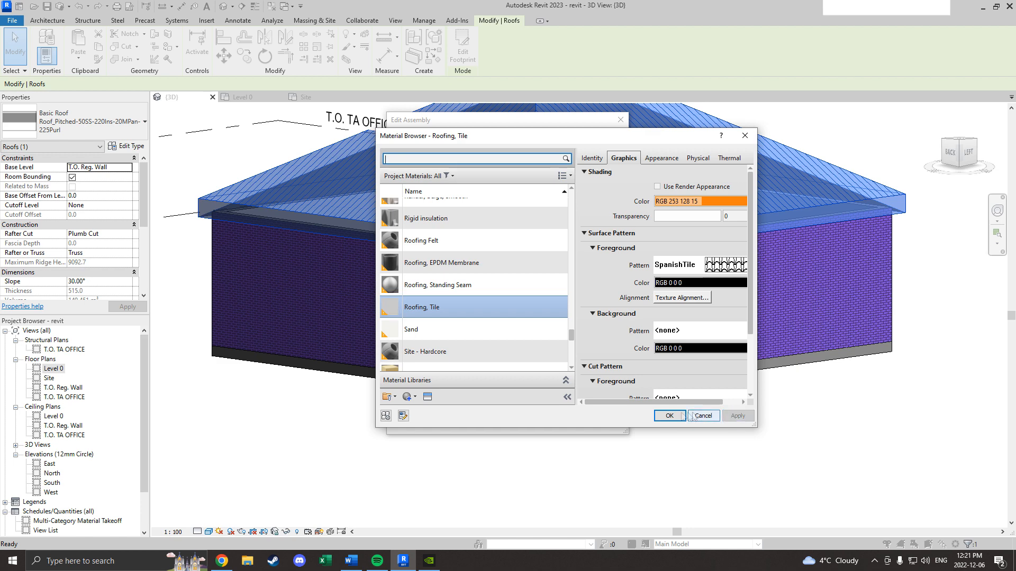
Accept the tile material and the roof type's assembly changes, and deselect the roof.
{"action": "left_click", "coordinate": [693, 416]}
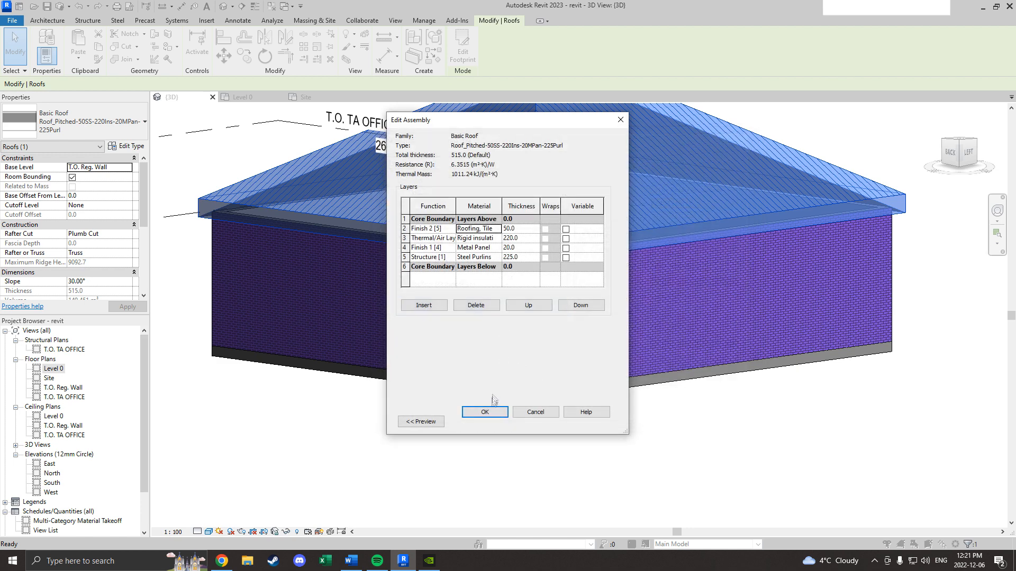
{"action": "left_click", "coordinate": [485, 411]}
{"action": "left_click", "coordinate": [489, 423]}
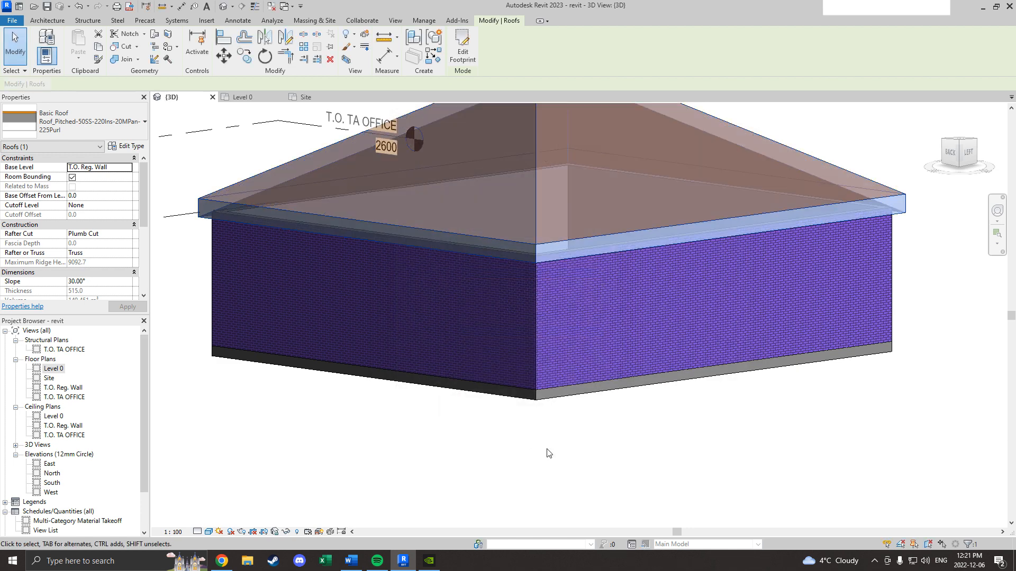
{"action": "left_click", "coordinate": [548, 454]}
Inspect the tile finish on the roof and the brick walls up close and from several sides in 3D.
{"action": "scroll", "coordinate": [601, 424], "scroll_direction": "down", "scroll_amount": 1}
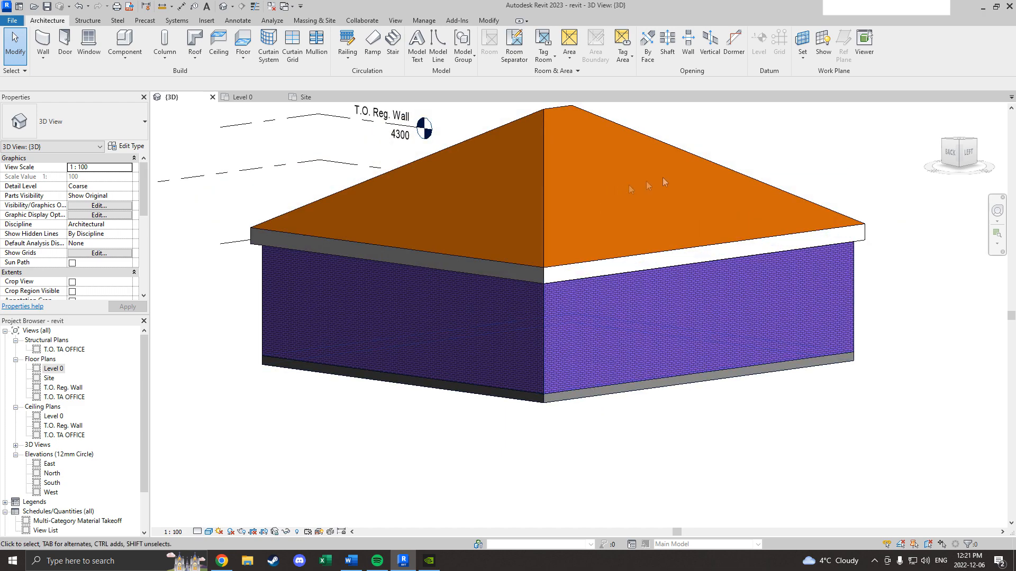
{"action": "scroll", "coordinate": [714, 175], "scroll_direction": "up", "scroll_amount": 2}
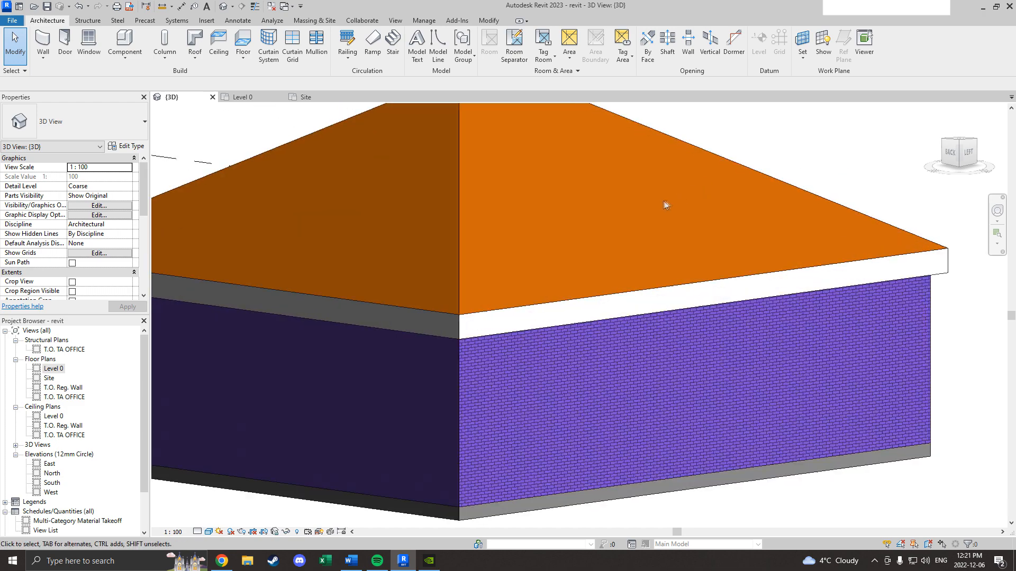
{"action": "scroll", "coordinate": [662, 204], "scroll_direction": "up", "scroll_amount": 2}
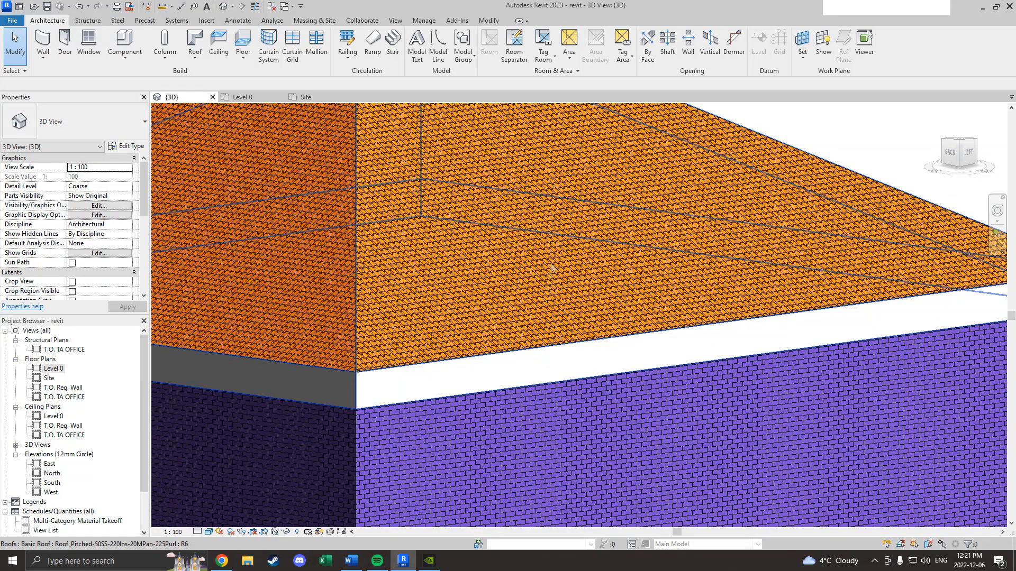
{"action": "scroll", "coordinate": [608, 280], "scroll_direction": "down", "scroll_amount": 3}
{"action": "left_click_drag", "start_coordinate": [958, 157], "coordinate": [939, 353]}
{"action": "scroll", "coordinate": [939, 353], "scroll_direction": "down", "scroll_amount": 2}
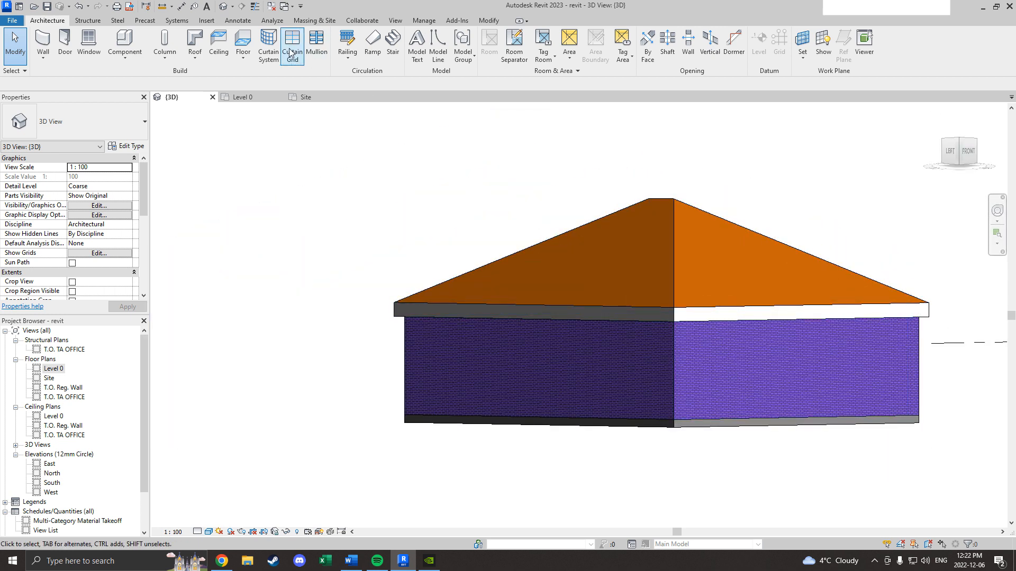
{"action": "scroll", "coordinate": [595, 281], "scroll_direction": "up", "scroll_amount": 1}
{"action": "left_click_drag", "start_coordinate": [963, 153], "coordinate": [895, 156]}
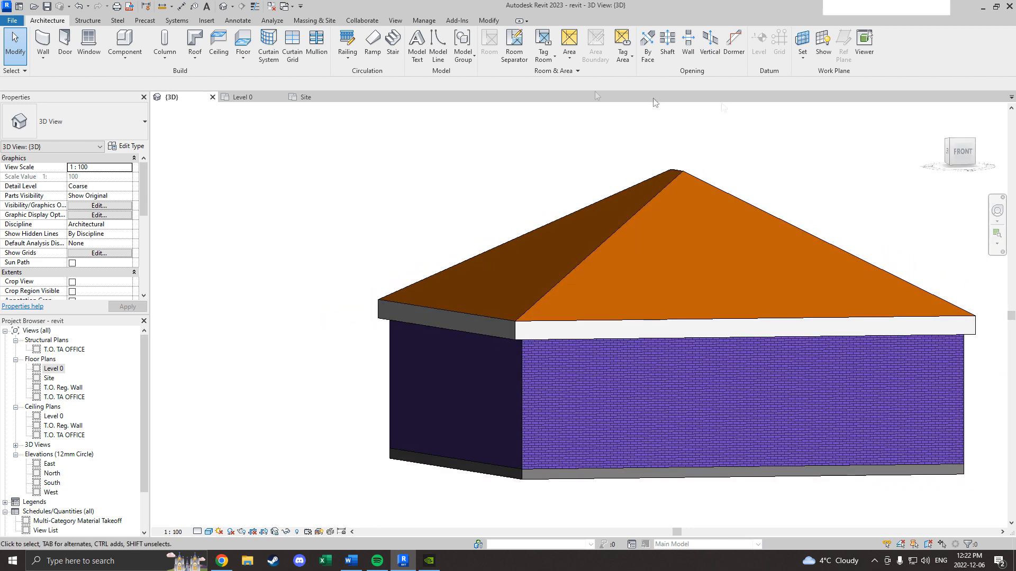
Create a new multi-category material takeoff for the New Construction phase.
{"action": "left_click", "coordinate": [396, 22]}
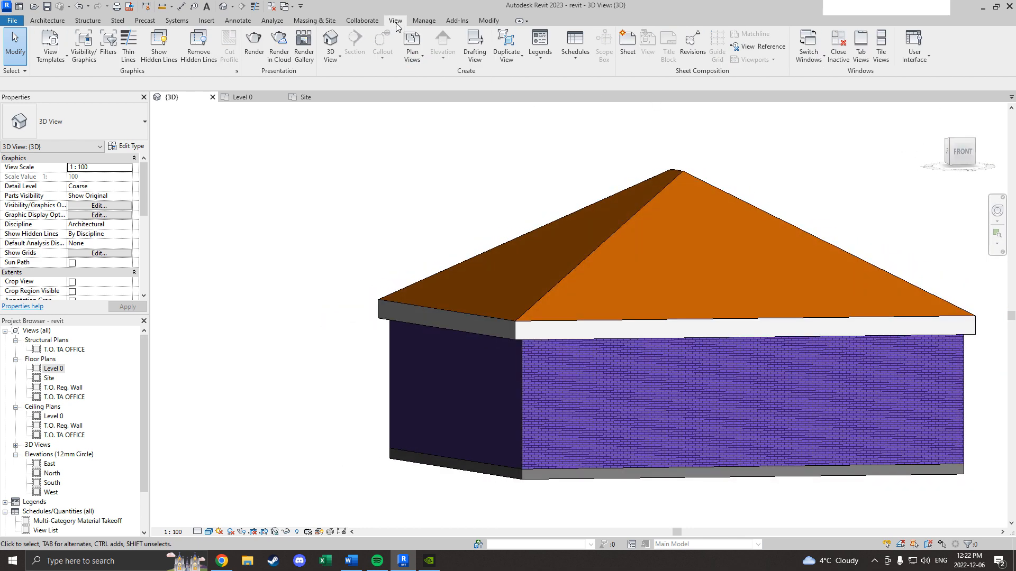
{"action": "left_click", "coordinate": [578, 57]}
{"action": "left_click", "coordinate": [597, 118]}
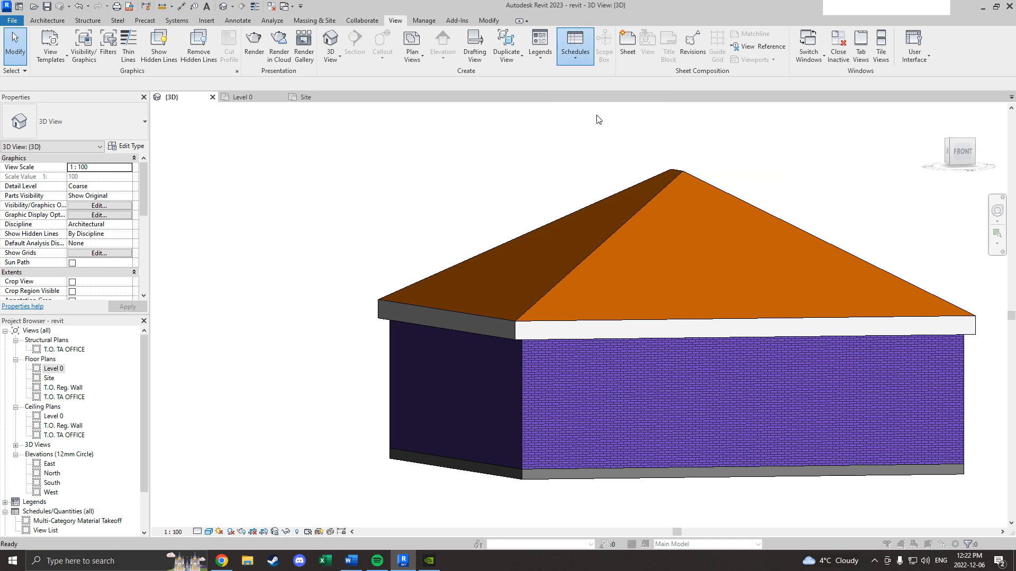
{"action": "left_click", "coordinate": [488, 362]}
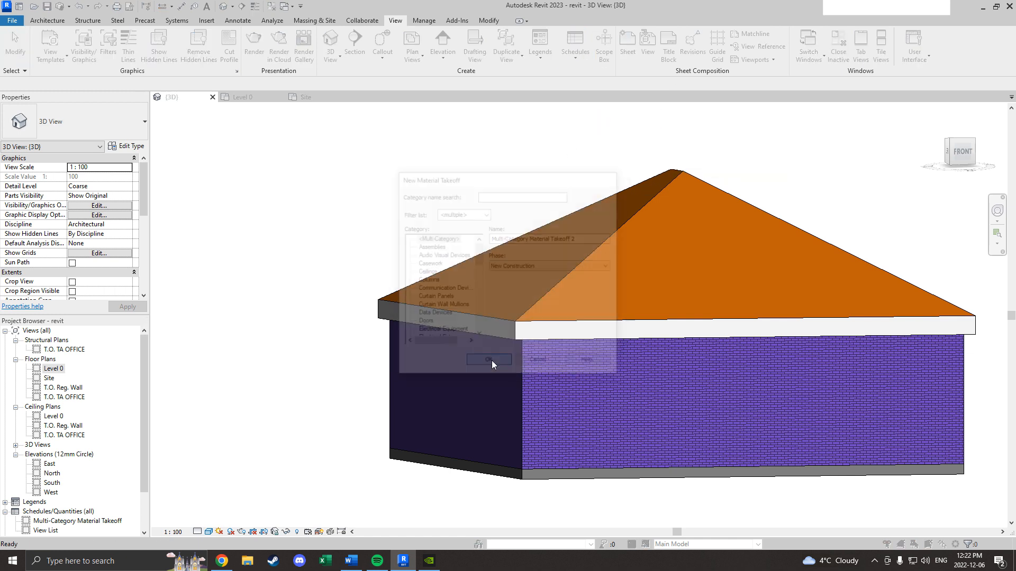
Add the Material: Area, Material: Name and Material: Volume fields to the takeoff and generate the schedule.
{"action": "scroll", "coordinate": [429, 241], "scroll_direction": "down", "scroll_amount": 5}
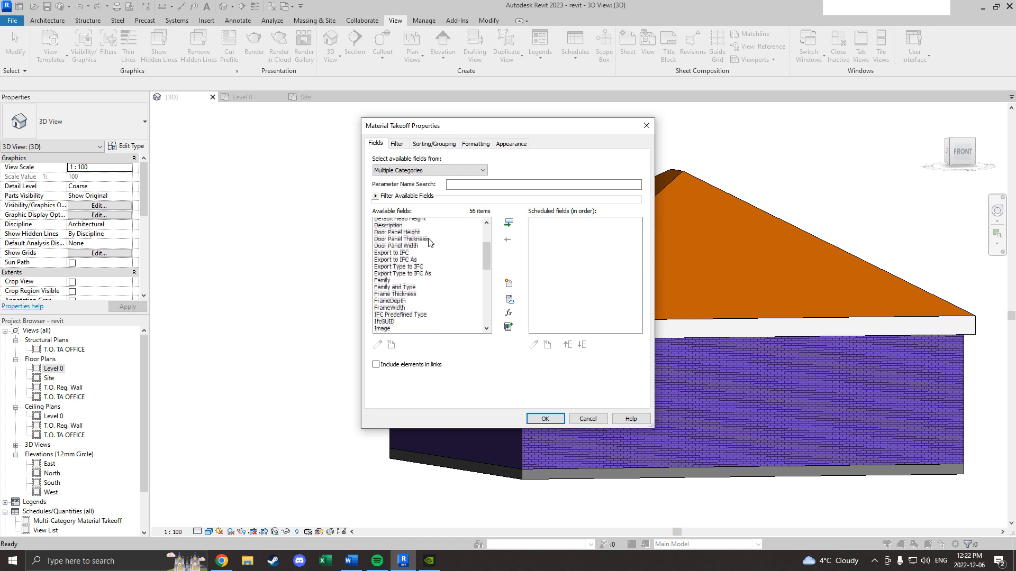
{"action": "scroll", "coordinate": [416, 283], "scroll_direction": "down", "scroll_amount": 1}
{"action": "double_click", "coordinate": [412, 286]}
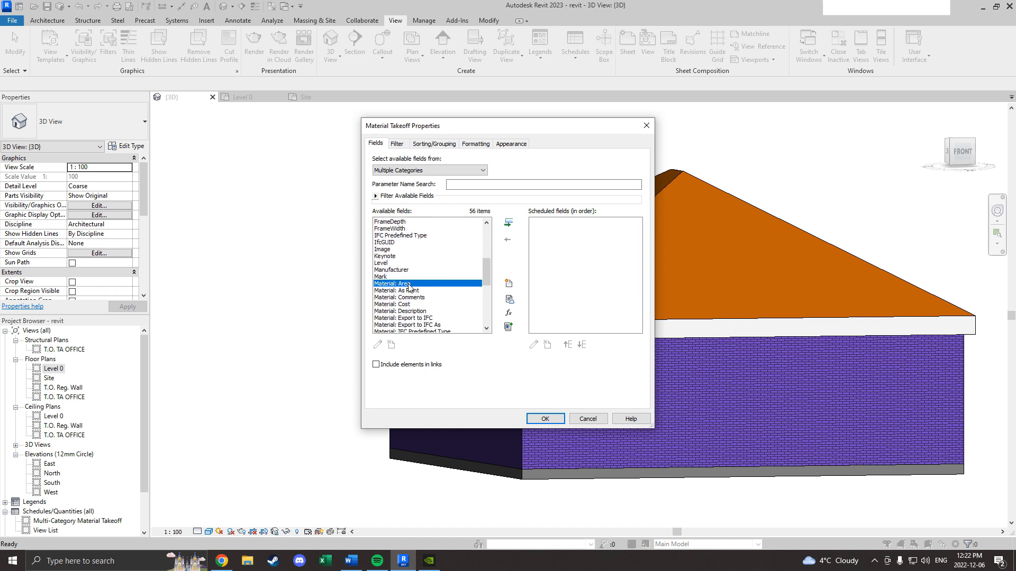
{"action": "scroll", "coordinate": [412, 298], "scroll_direction": "down", "scroll_amount": 2}
{"action": "scroll", "coordinate": [418, 316], "scroll_direction": "down", "scroll_amount": 1}
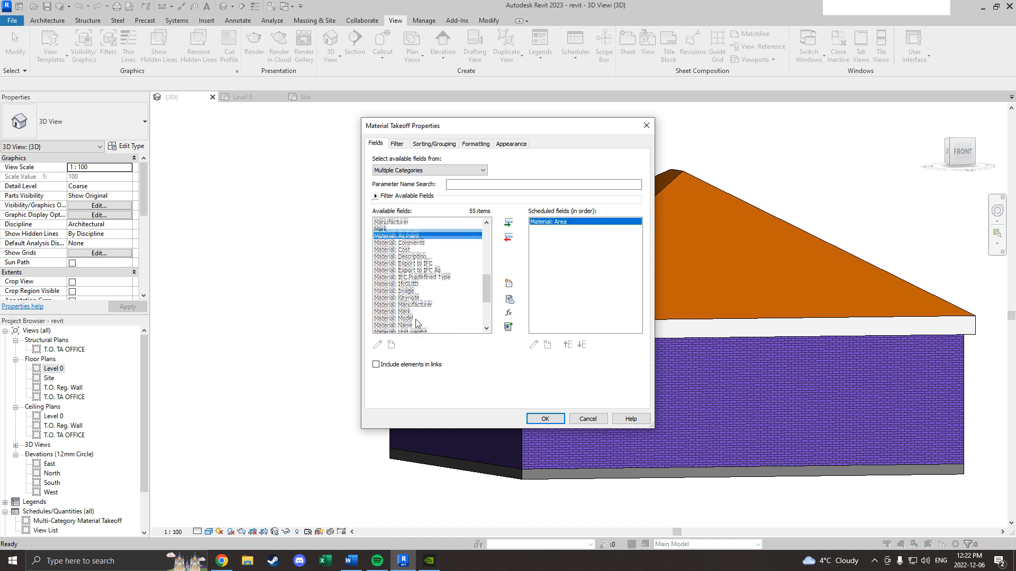
{"action": "double_click", "coordinate": [414, 311]}
{"action": "scroll", "coordinate": [419, 300], "scroll_direction": "down", "scroll_amount": 1}
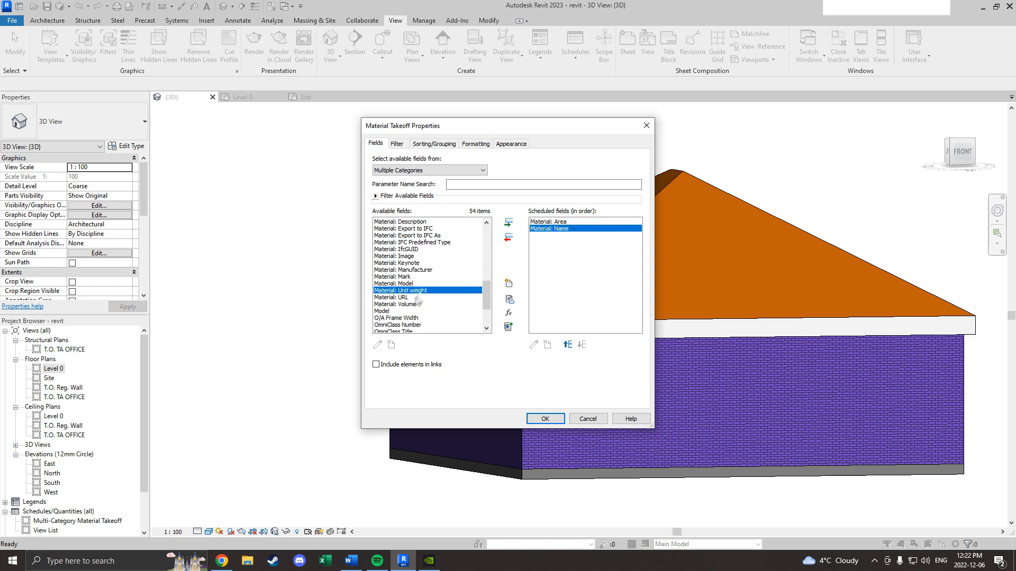
{"action": "double_click", "coordinate": [412, 305]}
{"action": "left_click", "coordinate": [544, 418]}
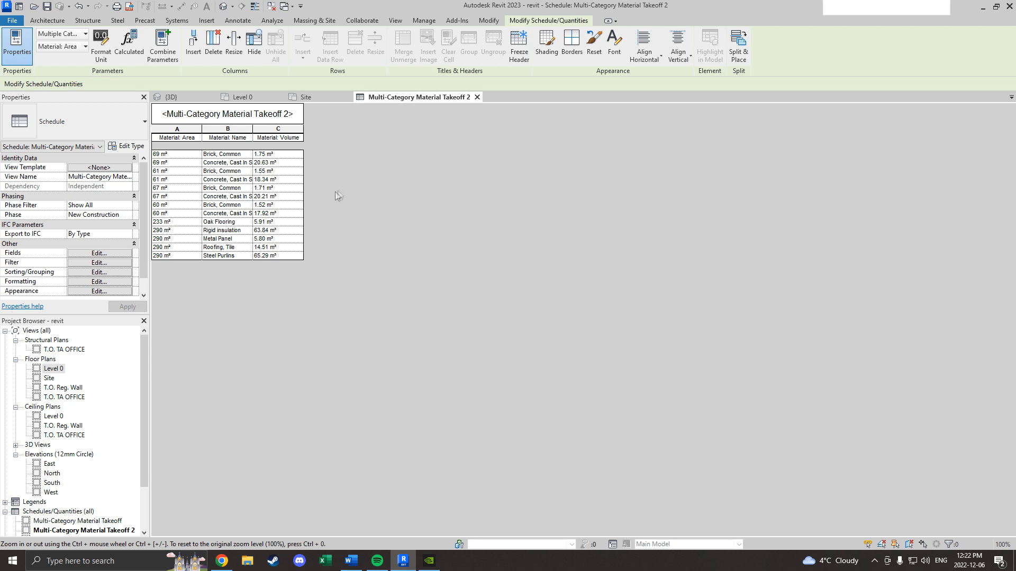
Look at the Site plan and examine the finished roof and brick walls from the Front-Right corner in the 3D view.
{"action": "left_click", "coordinate": [305, 97]}
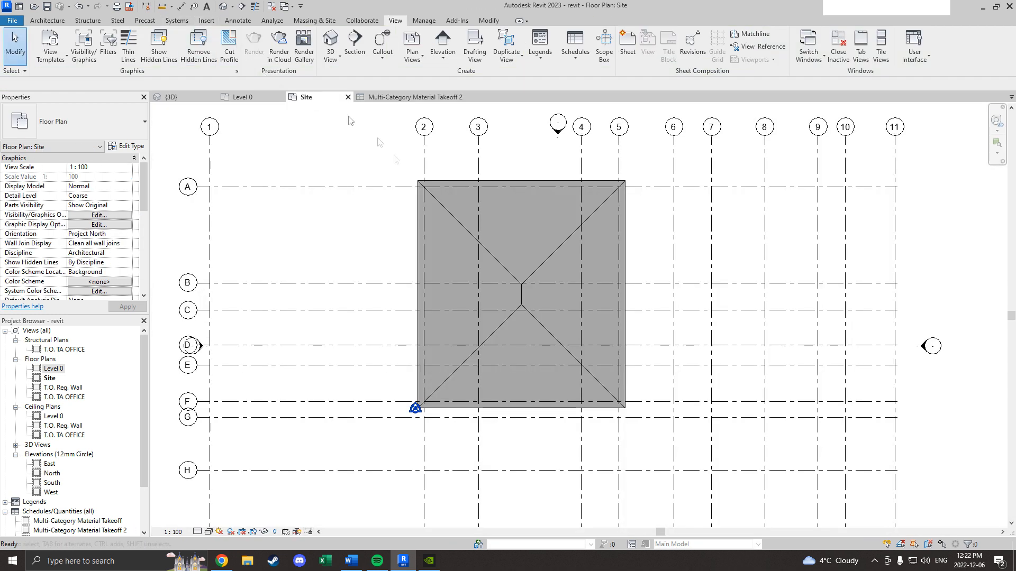
{"action": "left_click", "coordinate": [169, 97]}
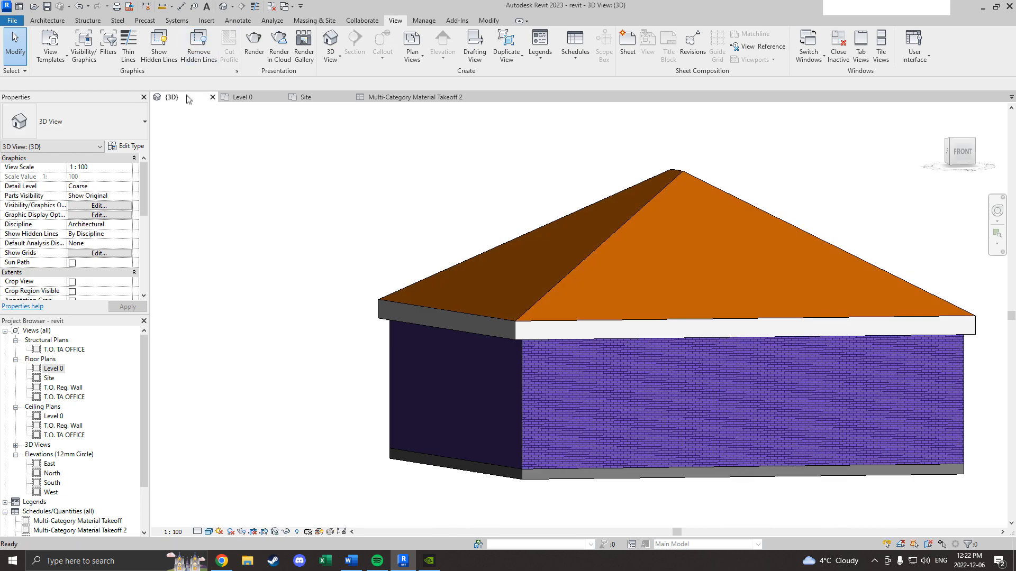
{"action": "scroll", "coordinate": [833, 268], "scroll_direction": "up", "scroll_amount": 5}
{"action": "left_click_drag", "start_coordinate": [961, 154], "coordinate": [833, 148]}
{"action": "scroll", "coordinate": [877, 227], "scroll_direction": "up", "scroll_amount": 1}
{"action": "scroll", "coordinate": [541, 271], "scroll_direction": "up", "scroll_amount": 2}
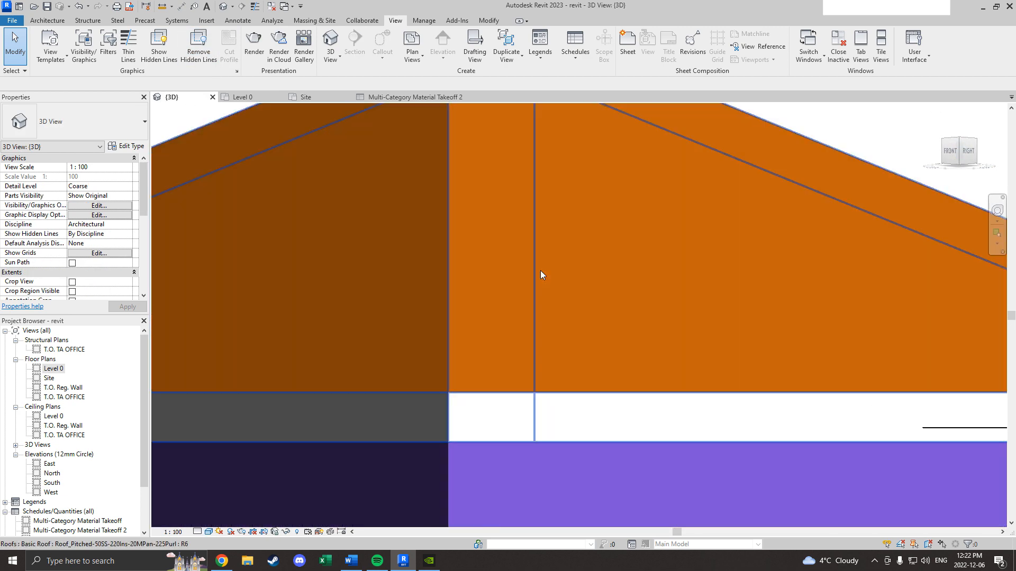
{"action": "scroll", "coordinate": [450, 345], "scroll_direction": "up", "scroll_amount": 1}
{"action": "scroll", "coordinate": [555, 323], "scroll_direction": "down", "scroll_amount": 5}
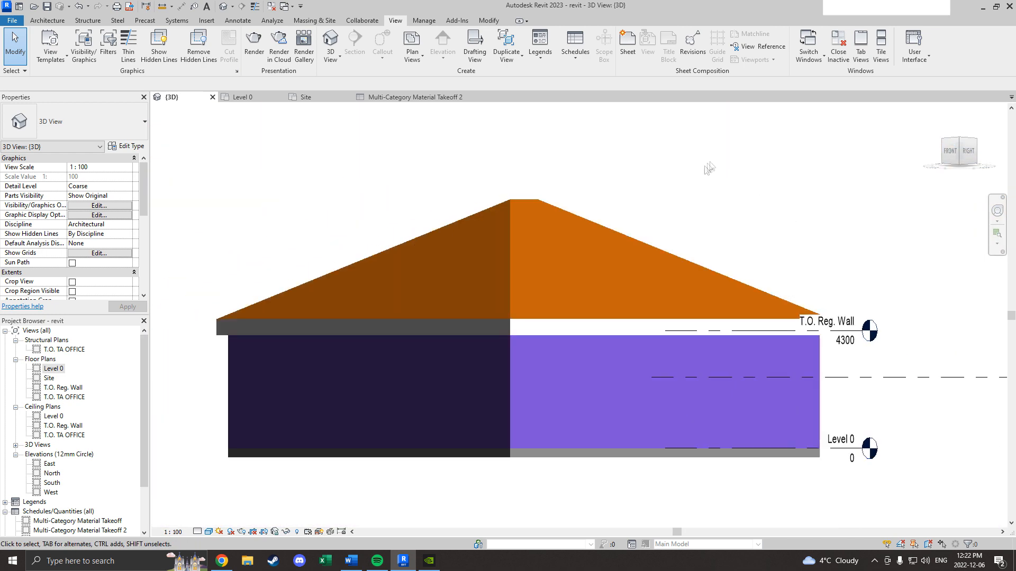
{"action": "scroll", "coordinate": [503, 318], "scroll_direction": "up", "scroll_amount": 1}
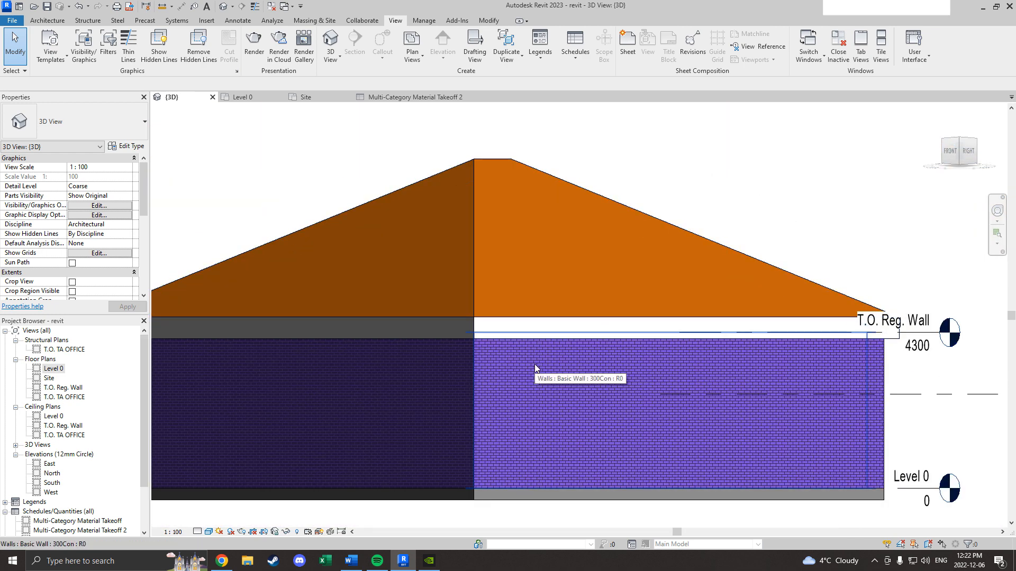